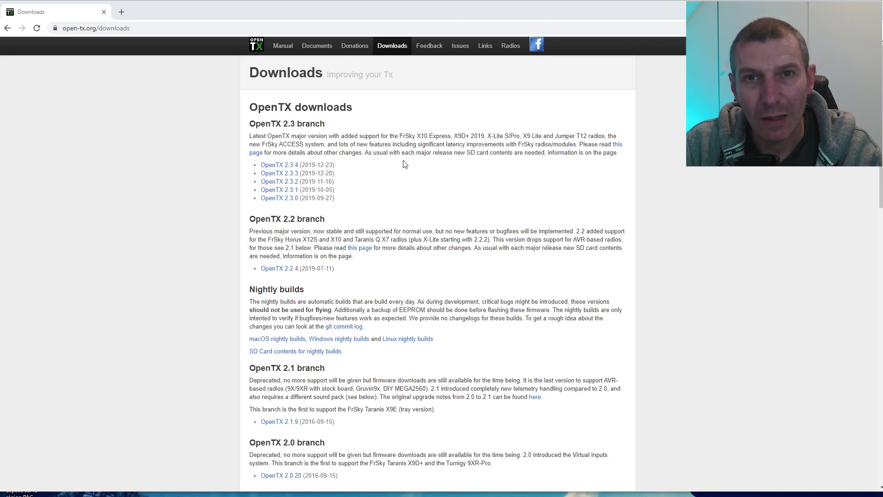
Open the OpenTX 2.3.4 release page and request the OpenTX Companion 2.3.4 Windows Installer download.
left_click(285, 166)
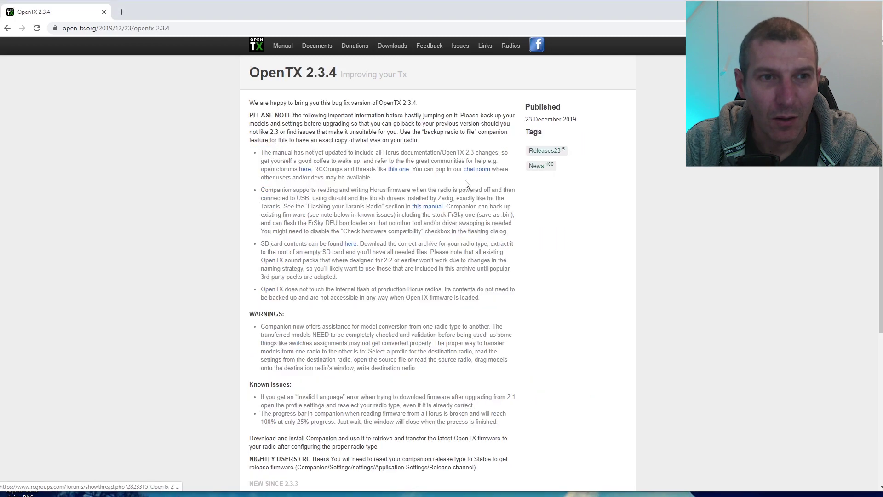
scroll(454, 231, "down", 5)
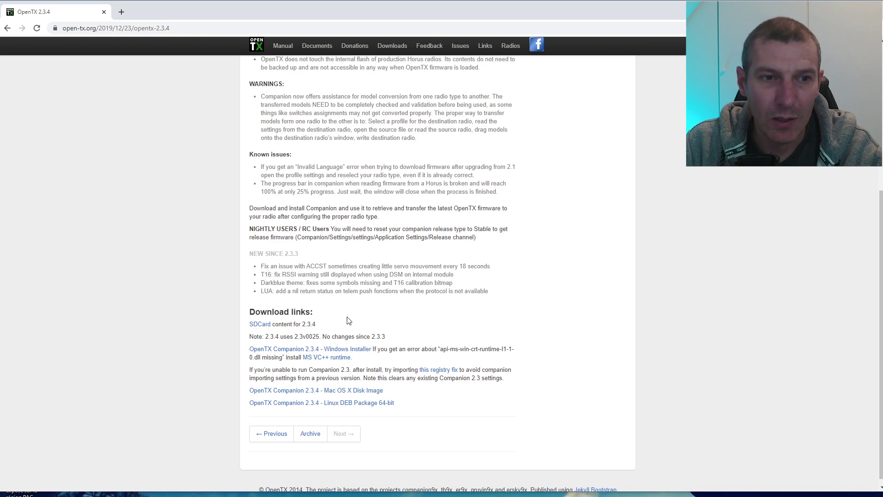
left_click(293, 352)
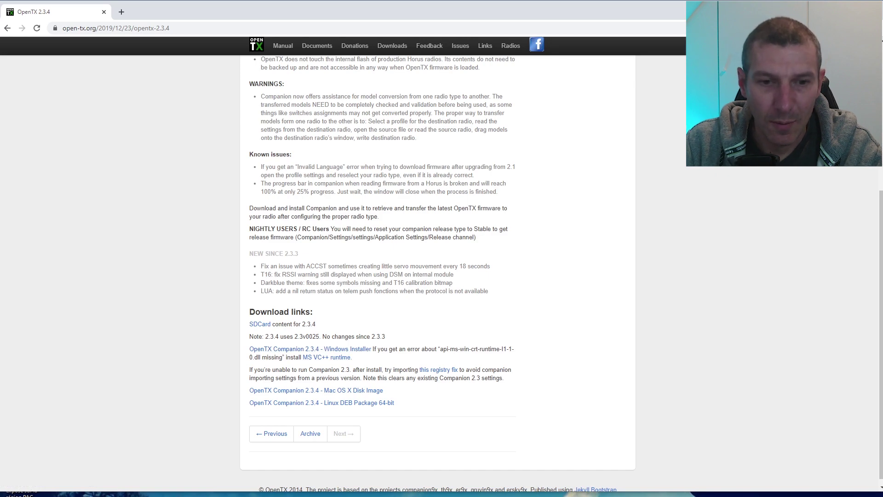
Inspect the T16 subfolder inside the OPEN TX folder, then close the file explorer window.
left_click(727, 479)
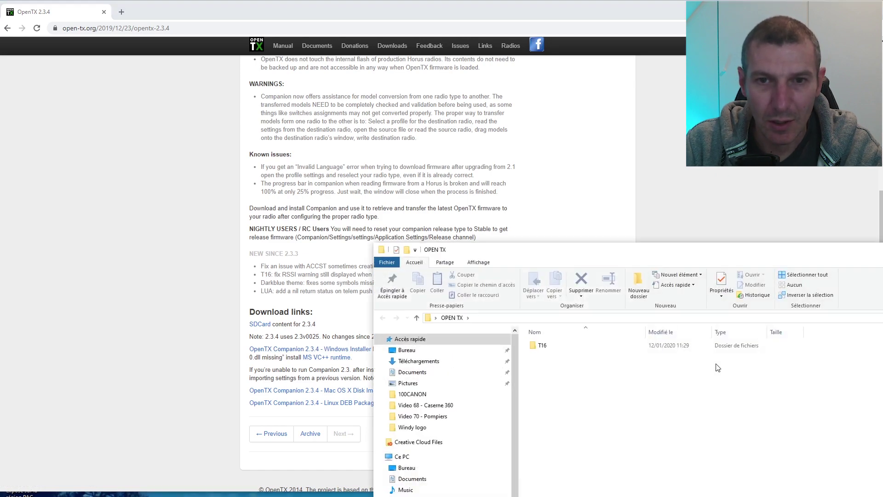
double_click(543, 349)
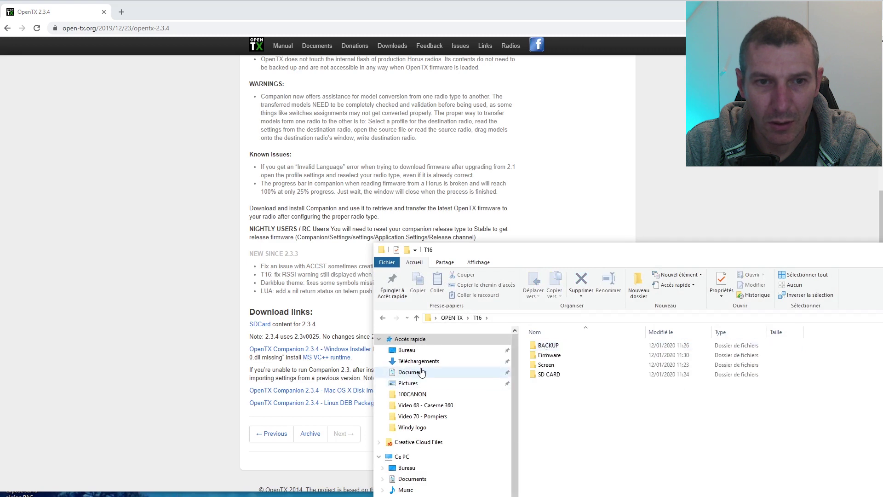
key("alt+Left")
key("alt+F4")
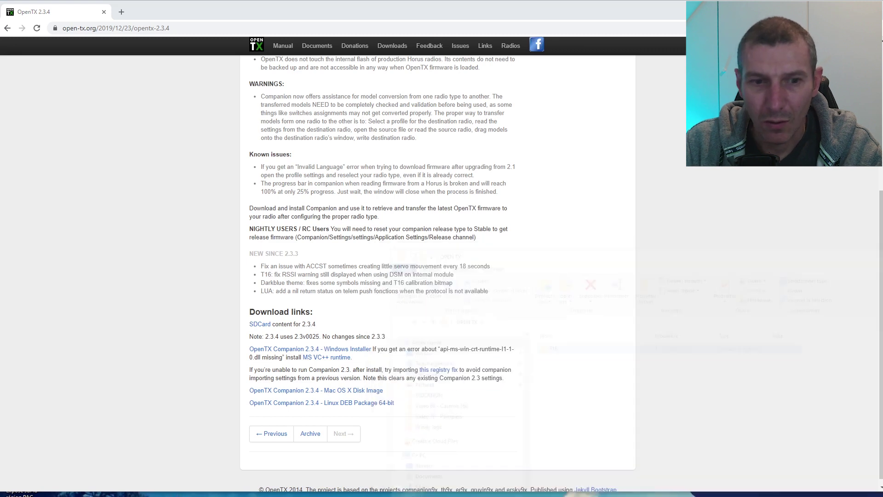
Search Windows for "compa" instead of "opentx" and launch Companion 2.3.
key("super+s")
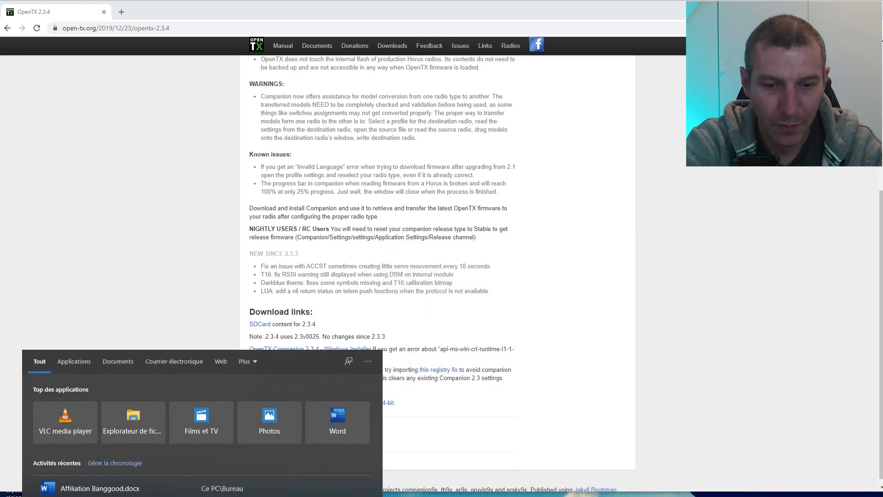
type("p")
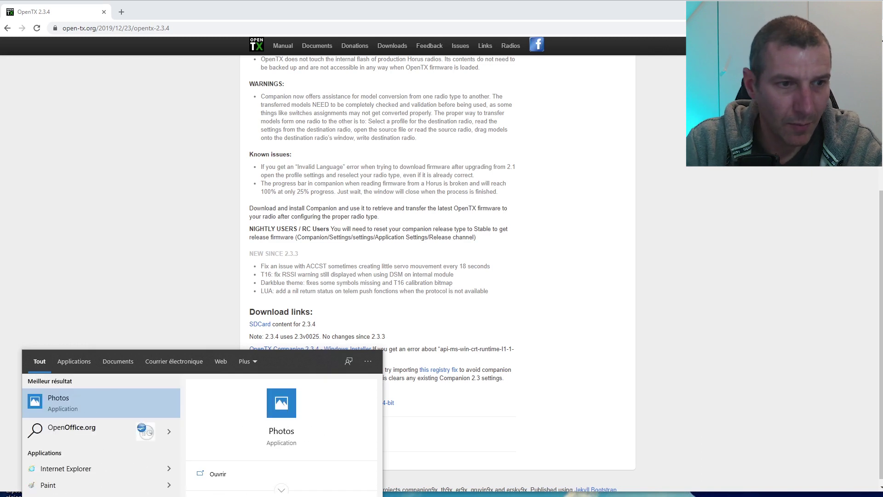
type("pentx")
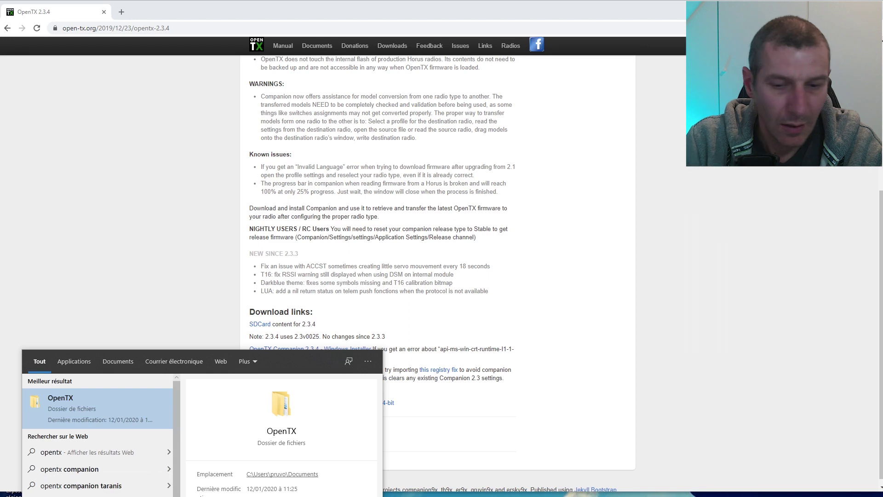
key("BackSpace")
key("BackSpace")
key("BackSpace")
key("BackSpace")
key("BackSpace")
key("BackSpace")
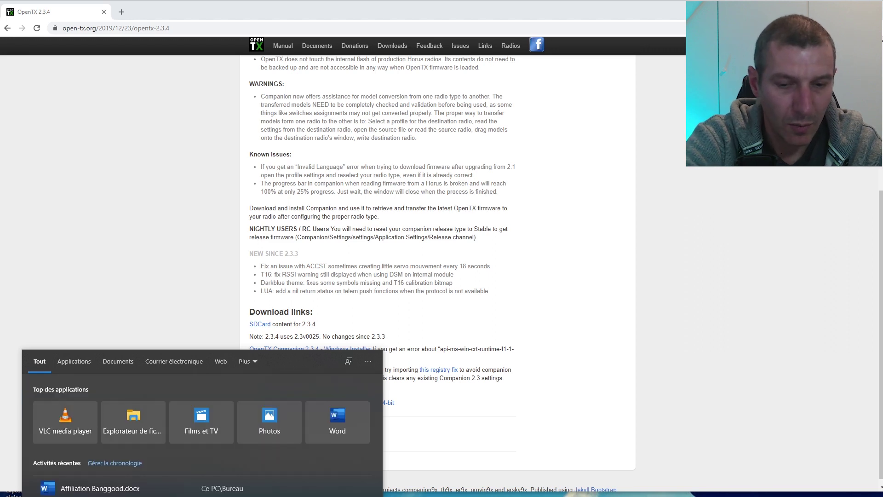
type("compa")
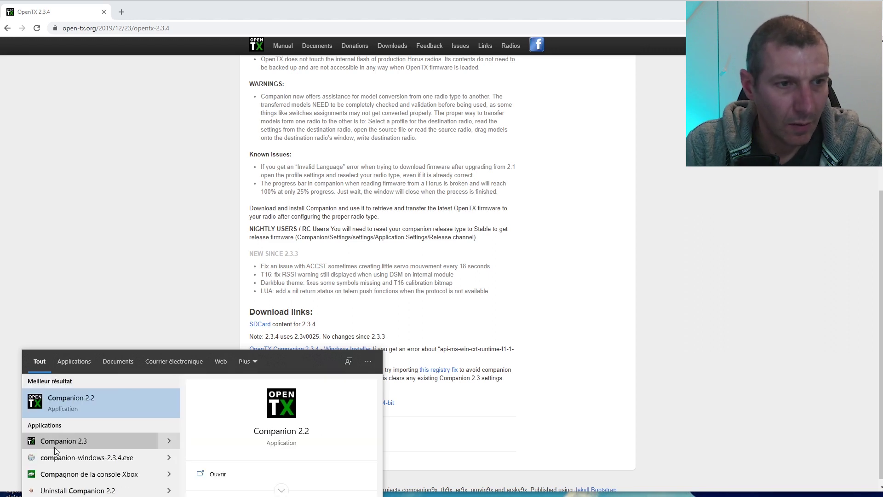
left_click(63, 444)
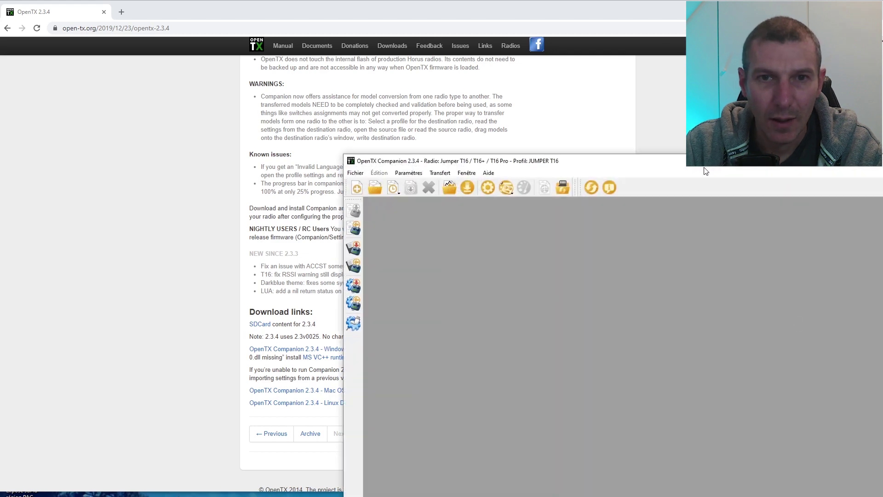
Move the Companion window to the upper corner of the screen and stretch it to fill the screen height.
left_click_drag(706, 171, 522, 122)
left_click_drag(578, 122, 418, 13)
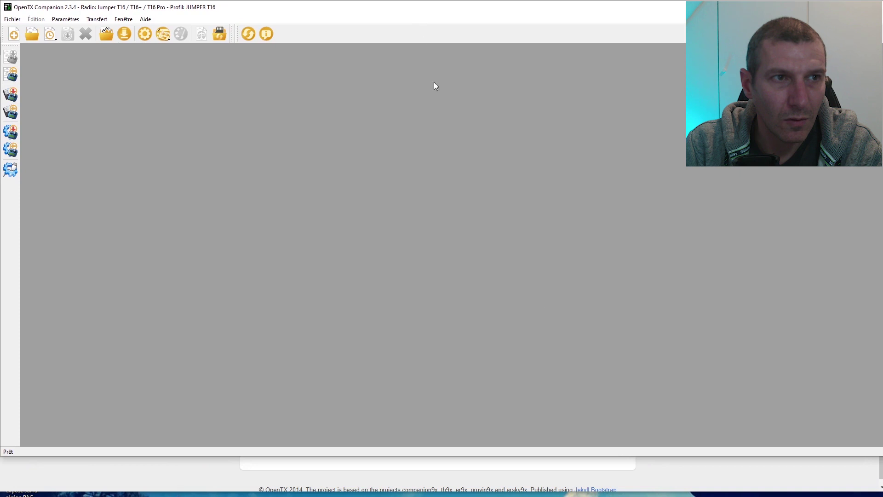
left_click_drag(676, 458, 659, 492)
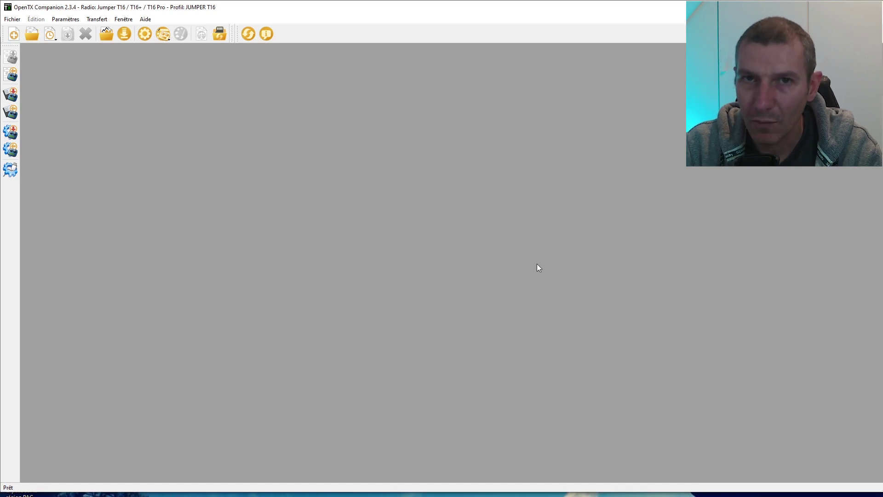
In the preferences' radio profile, choose Jumper T16 / T16+ / T16 Pro as the radio type and en as the menu language.
left_click(65, 20)
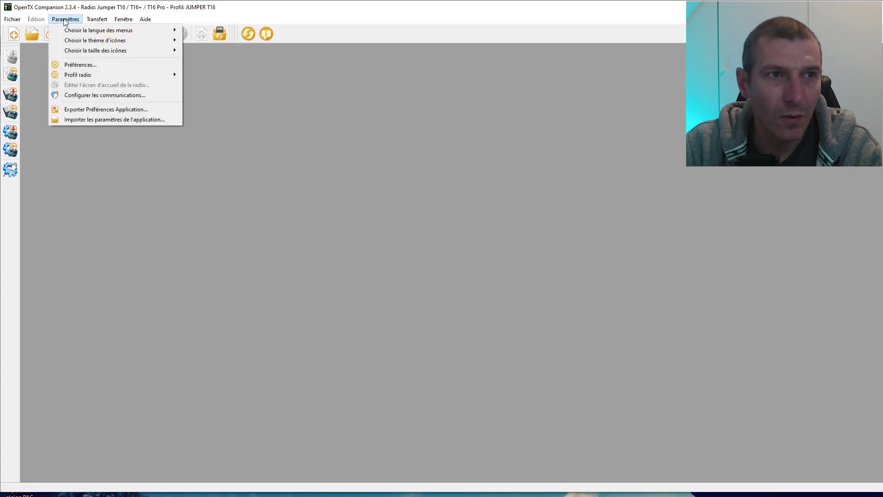
left_click(88, 68)
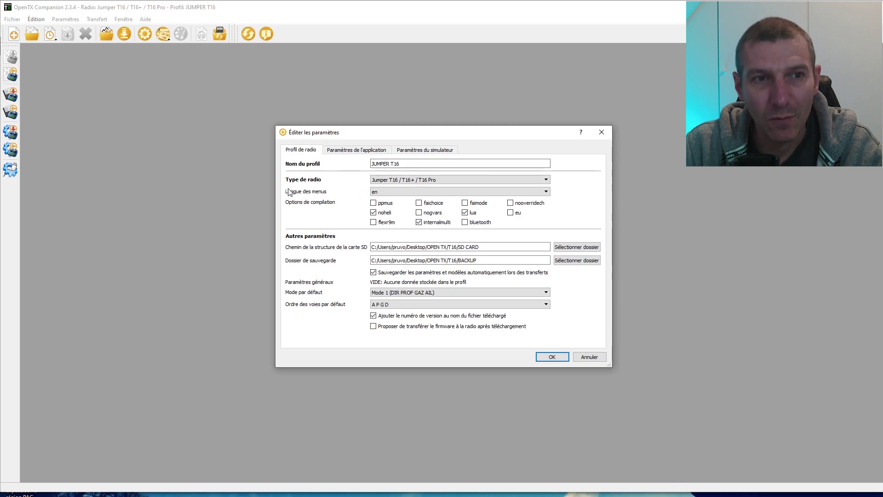
left_click(544, 181)
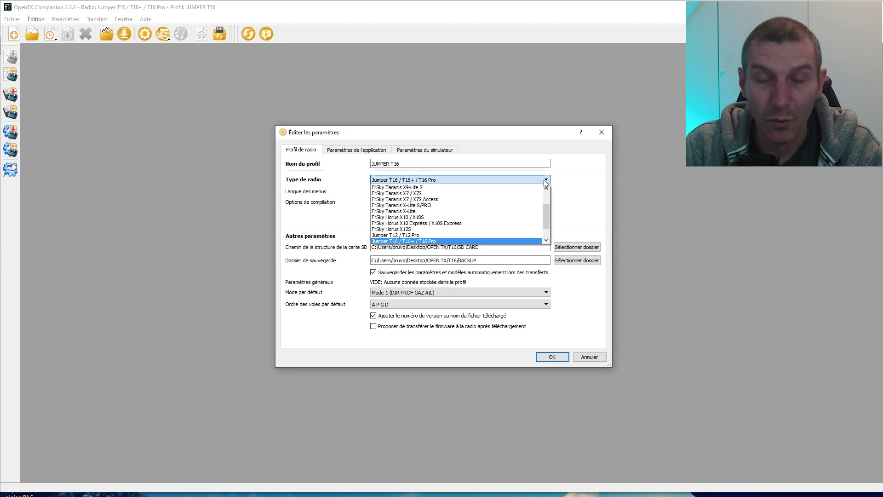
left_click(404, 242)
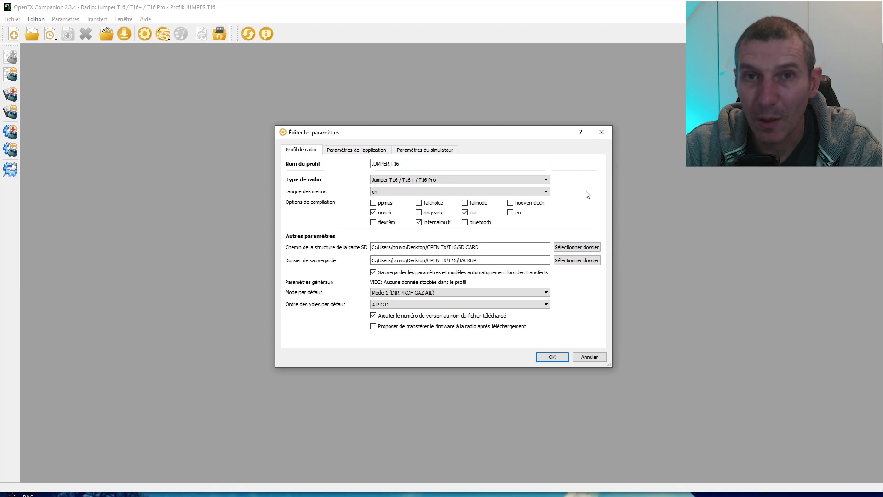
left_click(537, 191)
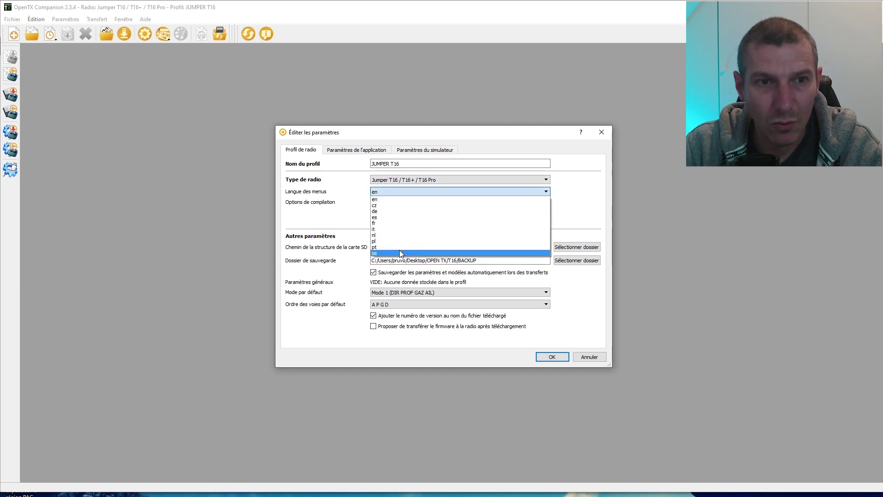
left_click(385, 201)
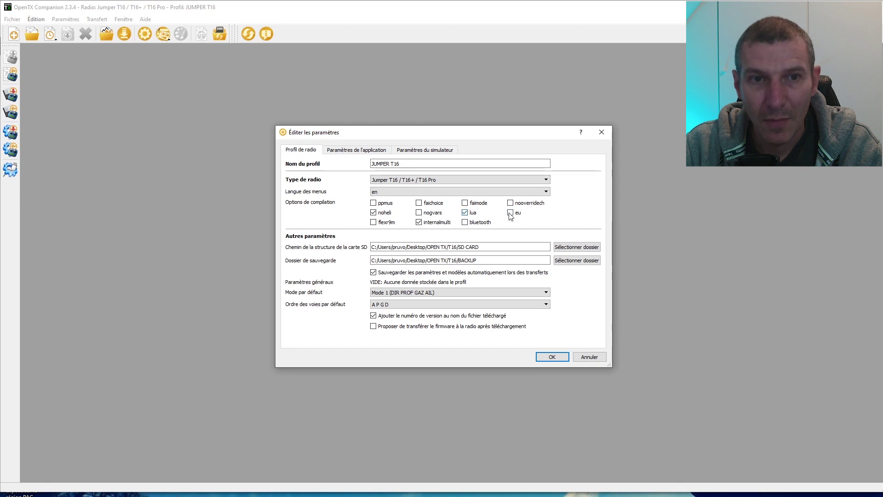
Toggle the eu build option on and back off, and choose Mode 1 (DIR PROF GAZ AIL) as the default mode.
mouse_move(512, 216)
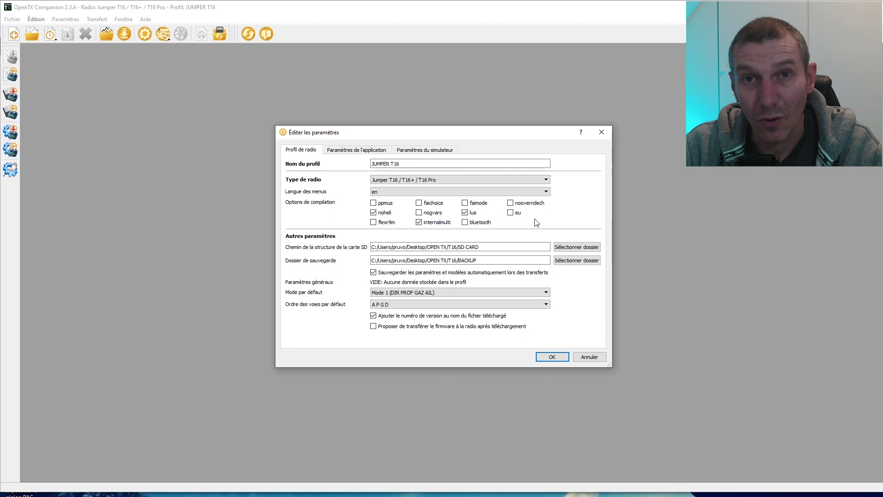
left_click(510, 212)
left_click(510, 213)
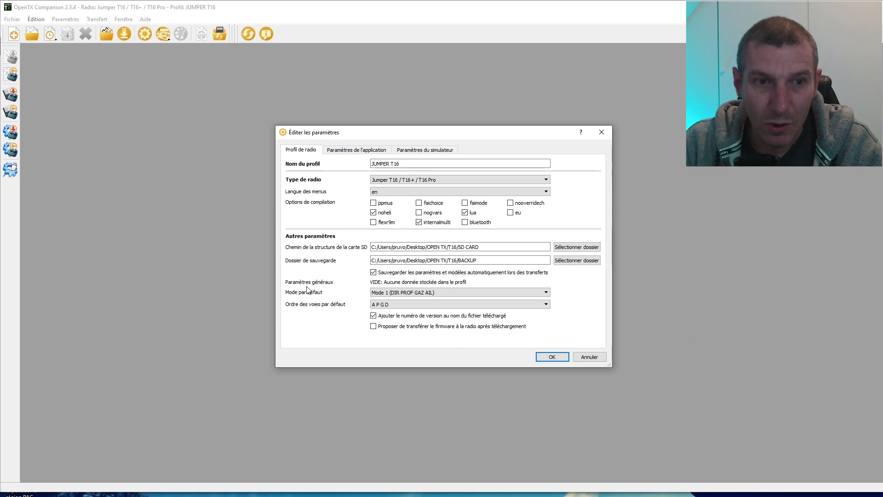
left_click(445, 293)
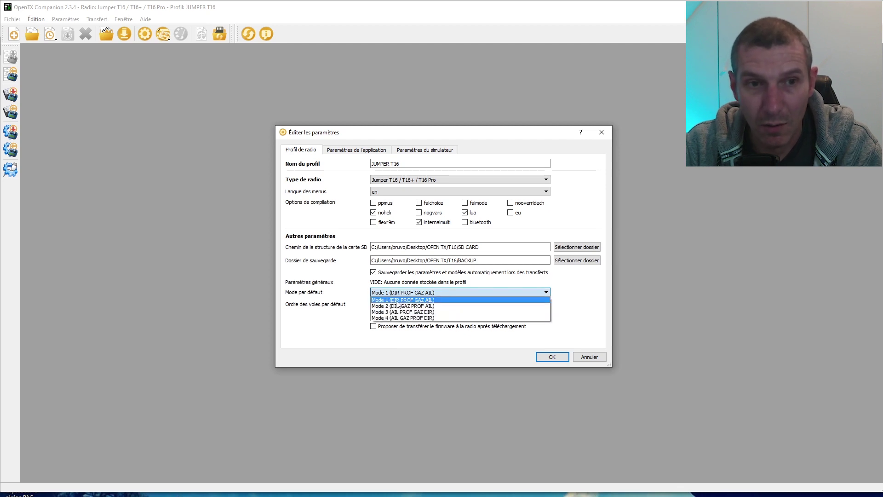
left_click(397, 299)
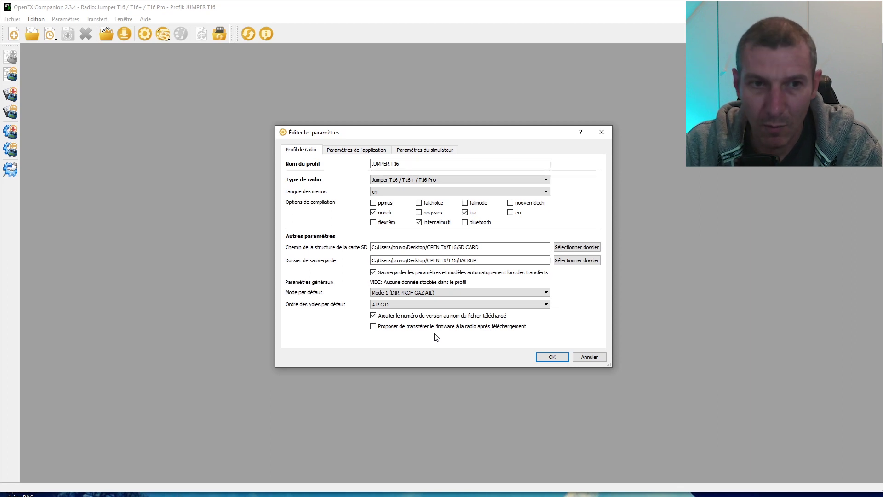
Review the application and simulator settings, return to the radio profile and accept the preferences.
left_click(346, 149)
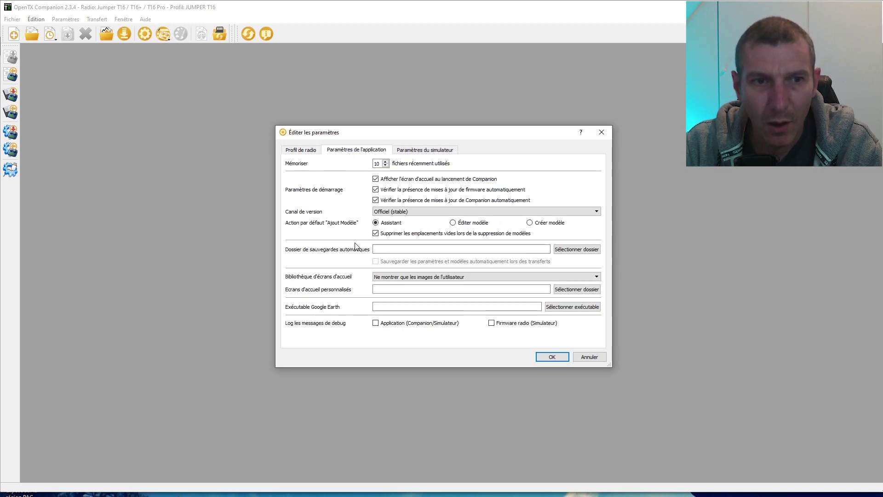
left_click(419, 152)
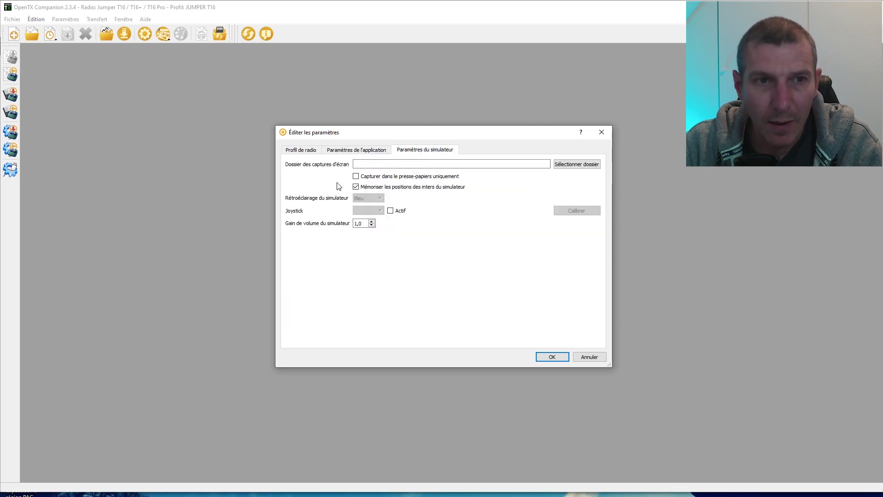
left_click(298, 152)
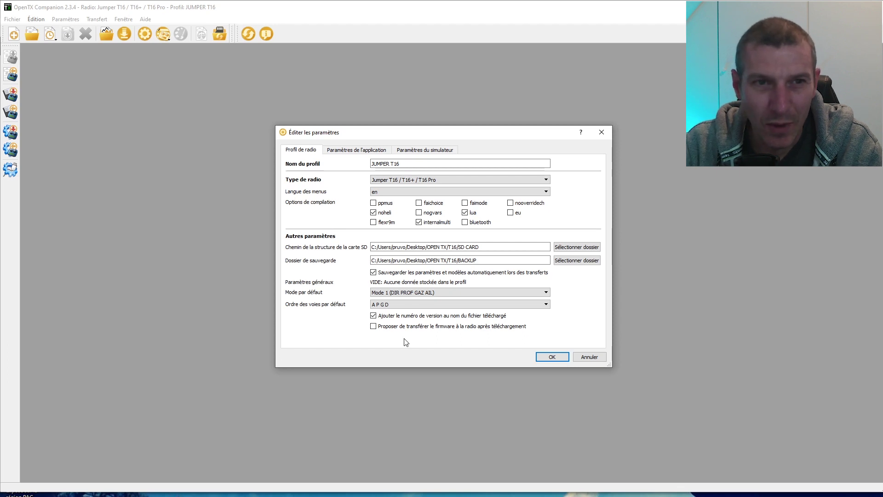
left_click(552, 357)
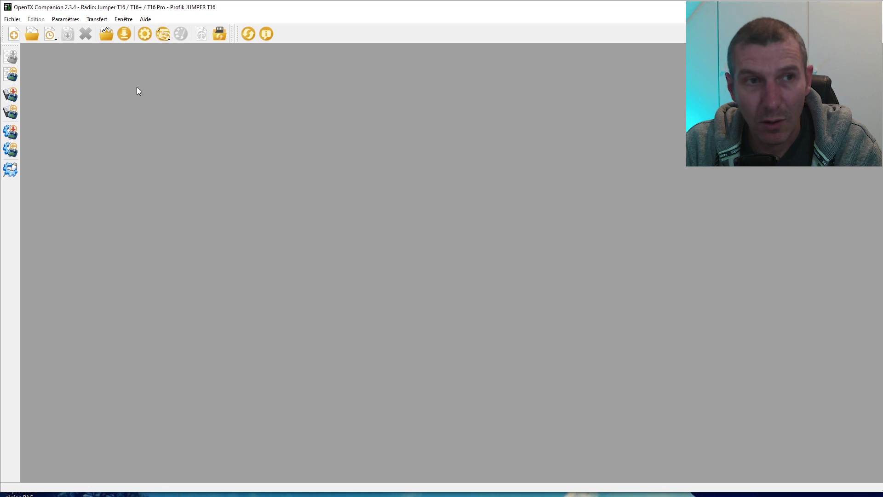
Check for firmware updates, then bring up the save location for the firmware download and cancel it.
left_click(124, 35)
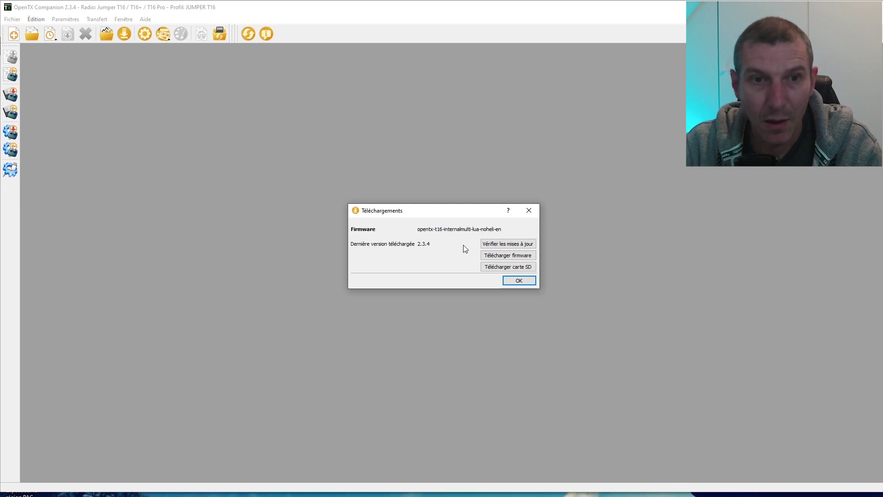
left_click(508, 244)
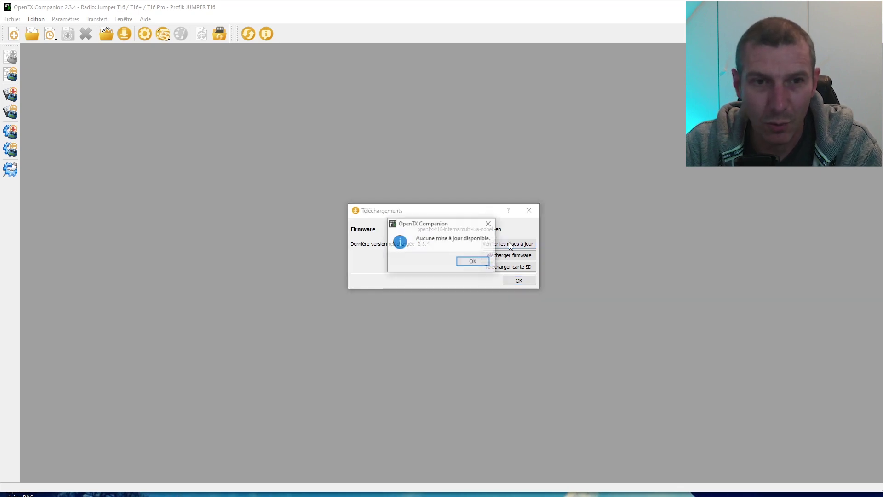
left_click(472, 262)
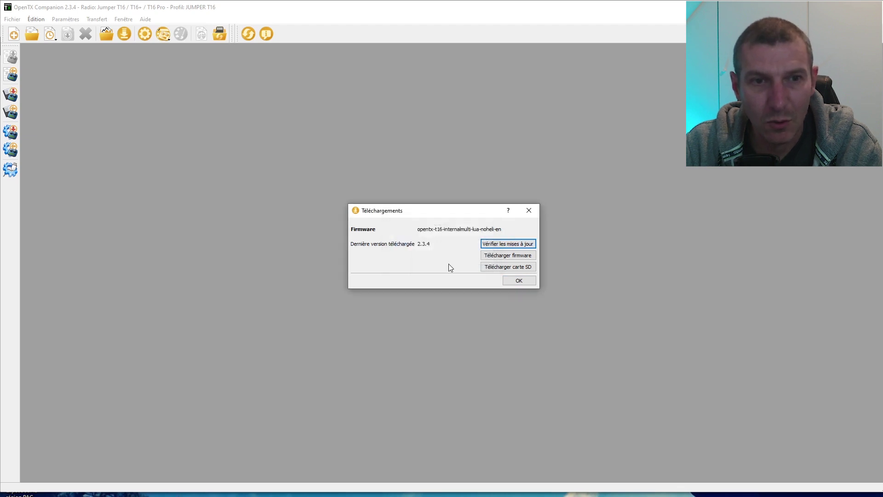
left_click(510, 259)
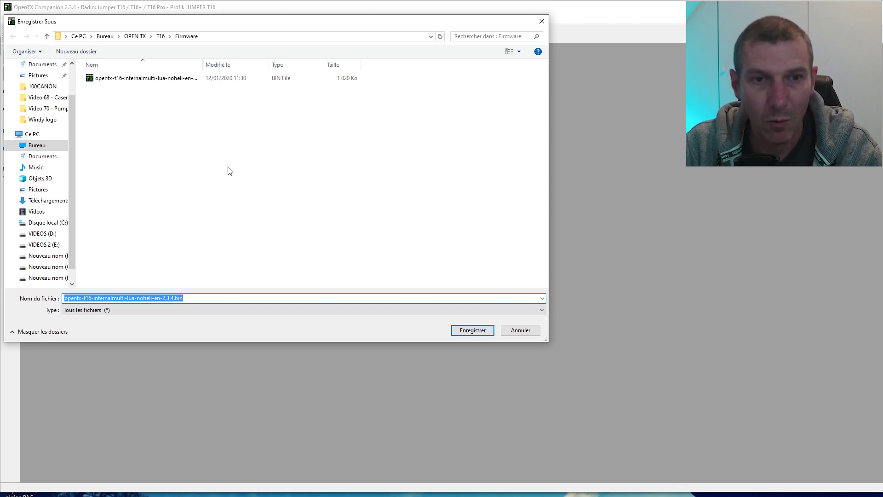
left_click(524, 336)
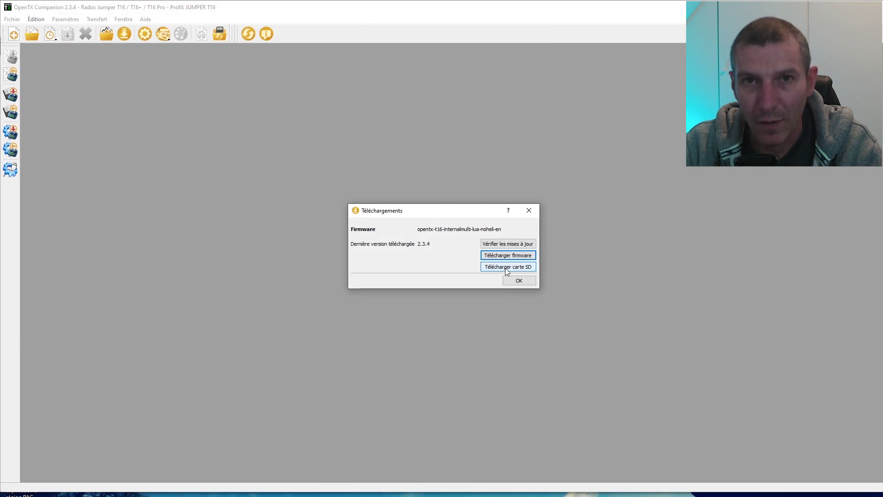
Request the SD card contents download and bring its T16 file index into view in the browser.
left_click(504, 268)
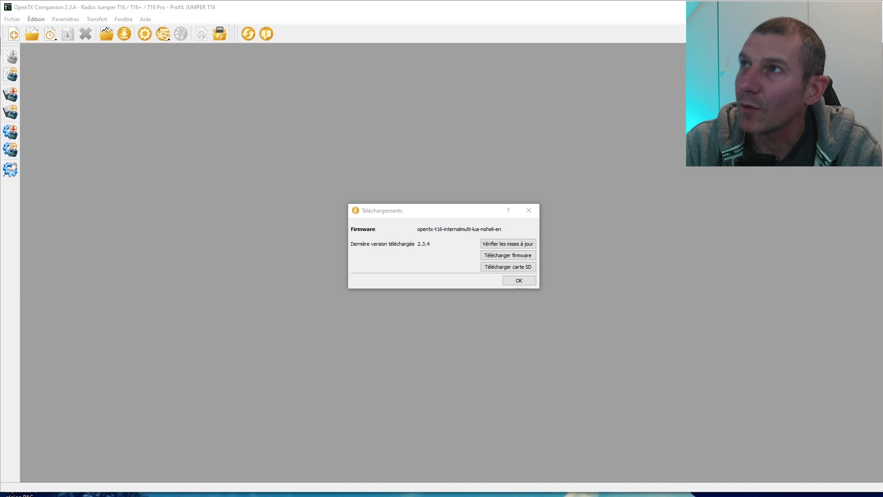
left_click_drag(468, 82, 380, 56)
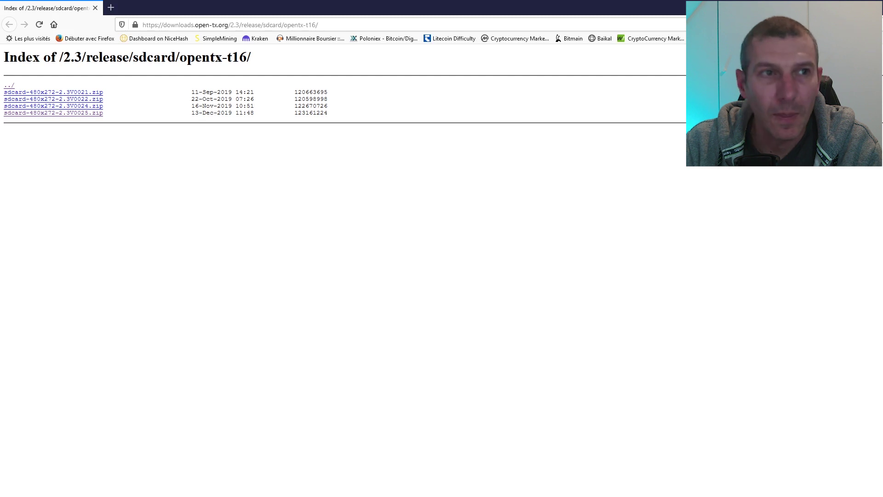
Download sdcard-480x272-2.3V0025.zip from the T16 index and save the file to disk.
double_click(592, 9)
left_click_drag(590, 8, 339, 26)
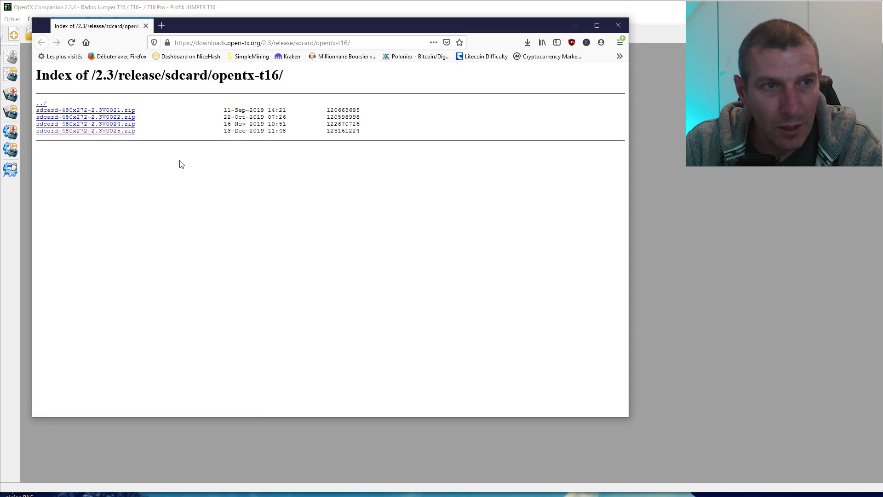
left_click(90, 131)
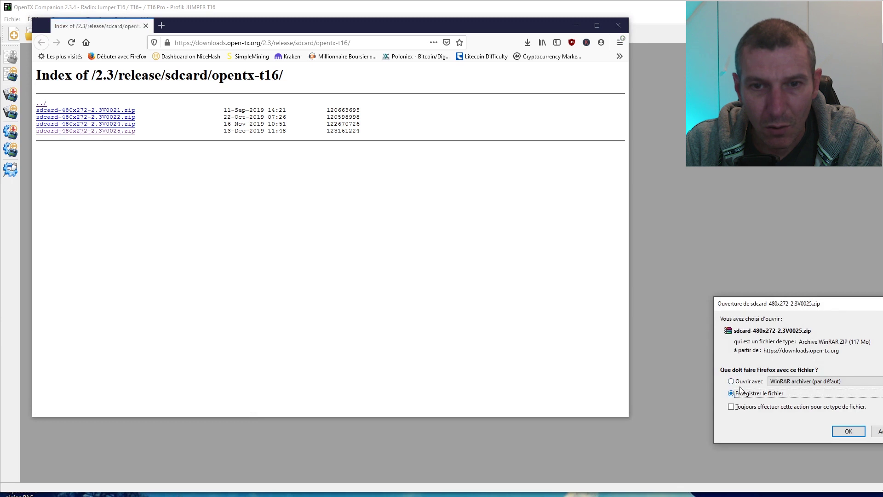
left_click_drag(780, 311, 631, 245)
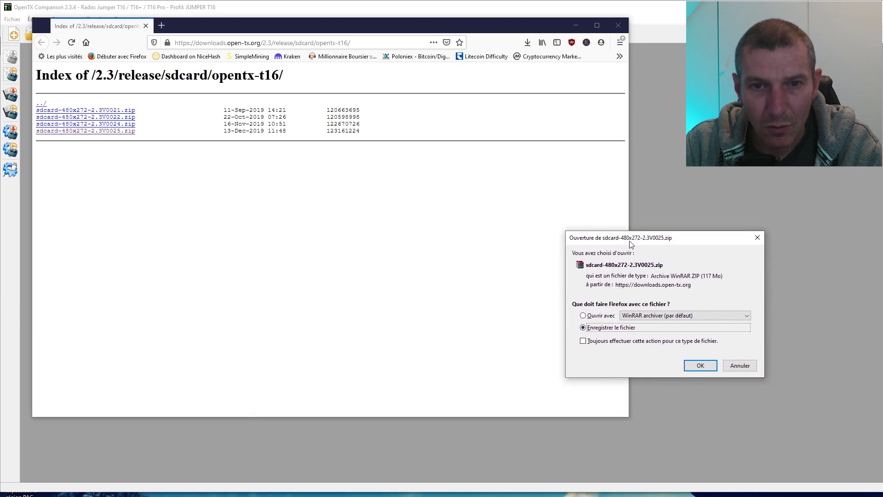
left_click(699, 366)
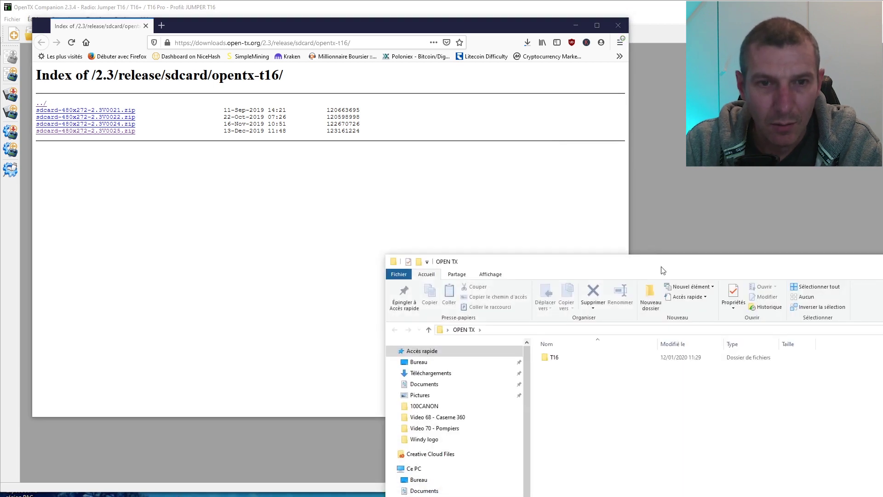
Examine the SD CARD folder inside OPEN TX\T16, and close the folder, the browser and the downloads dialog.
double_click(554, 357)
double_click(581, 389)
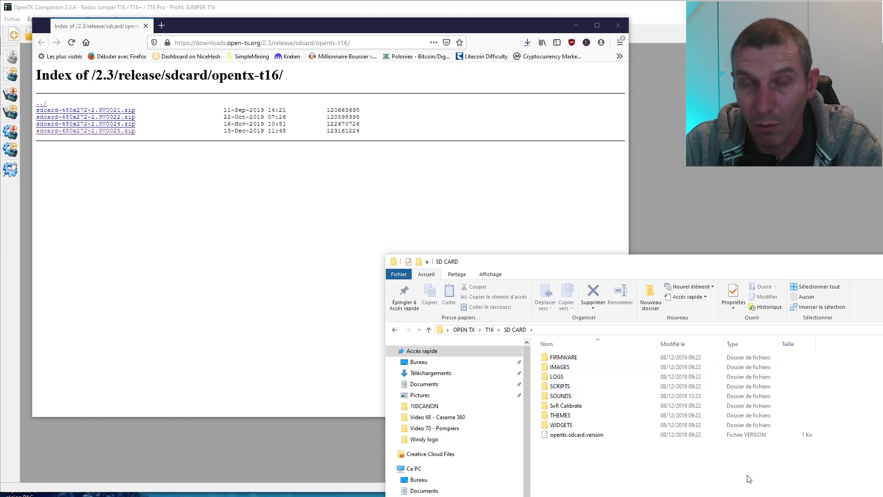
left_click(882, 262)
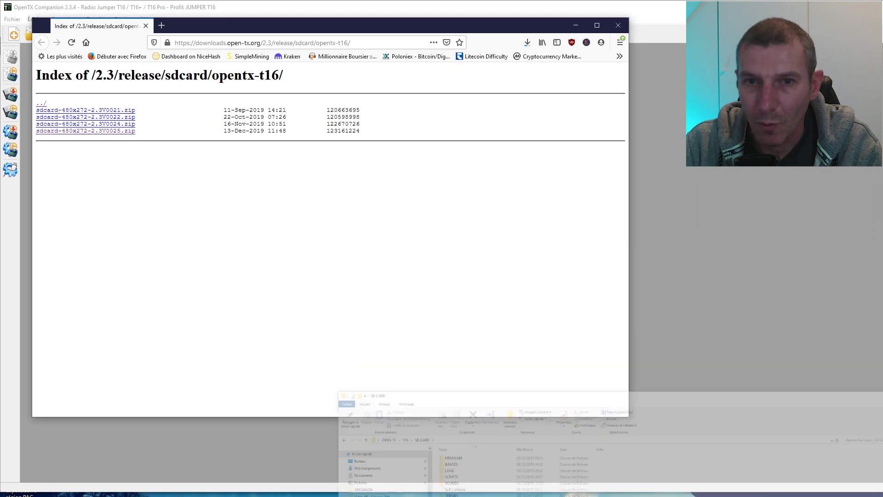
left_click(618, 26)
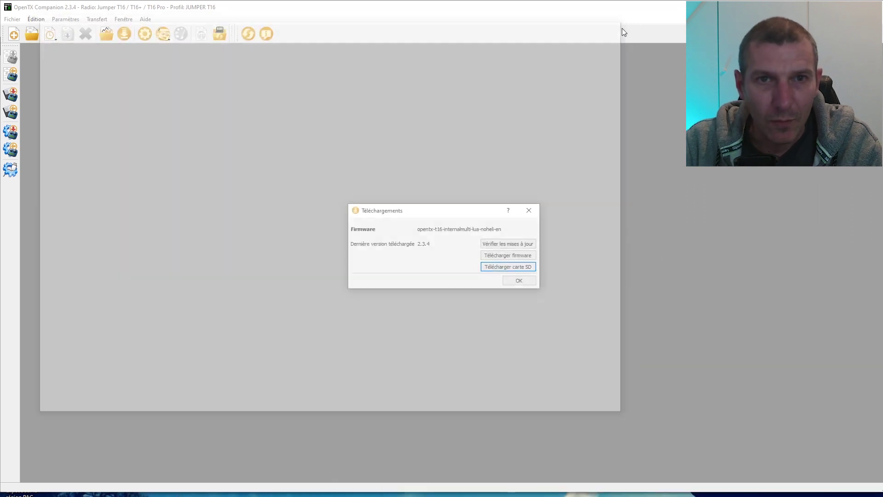
left_click(511, 283)
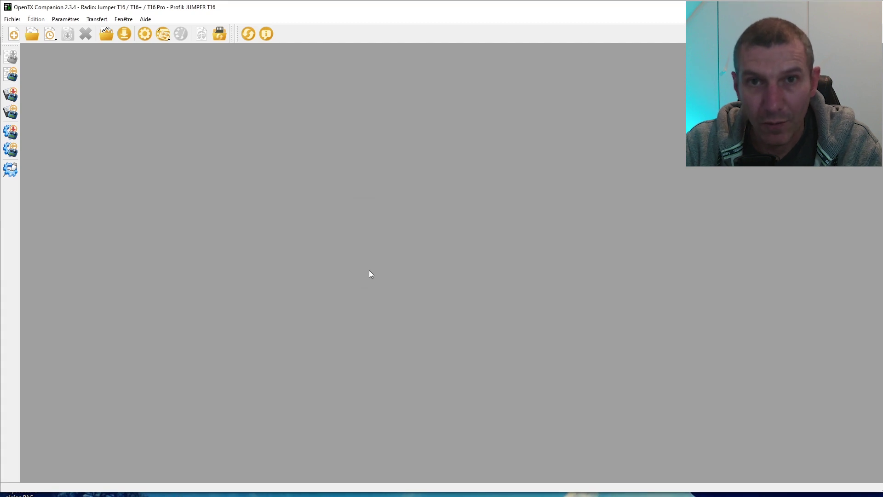
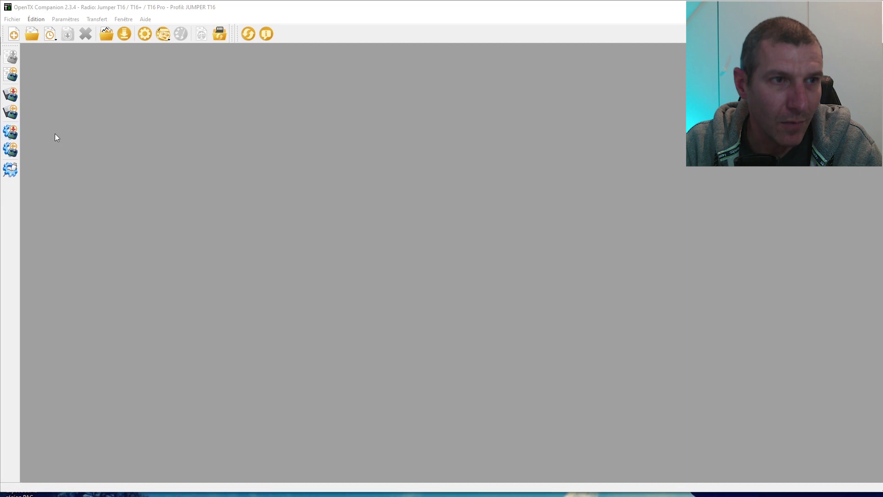
Write the firmware opentx-t16-internalmulti-lua-noheli-en-2.3.4.bin to the radio with the transfer details shown, and close the transfer dialog.
left_click(192, 6)
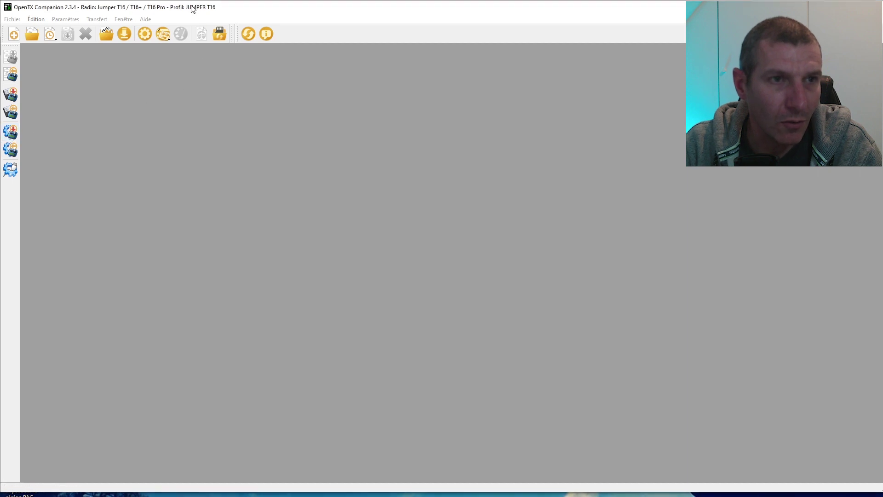
left_click(11, 132)
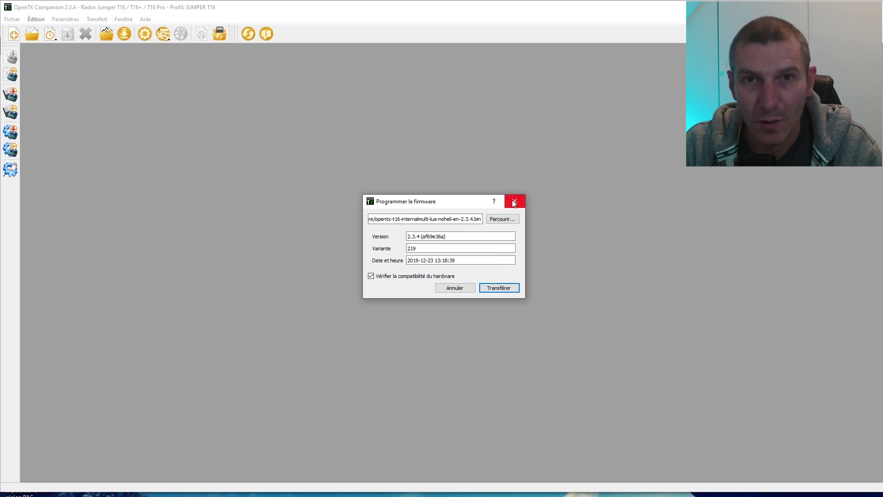
left_click(502, 290)
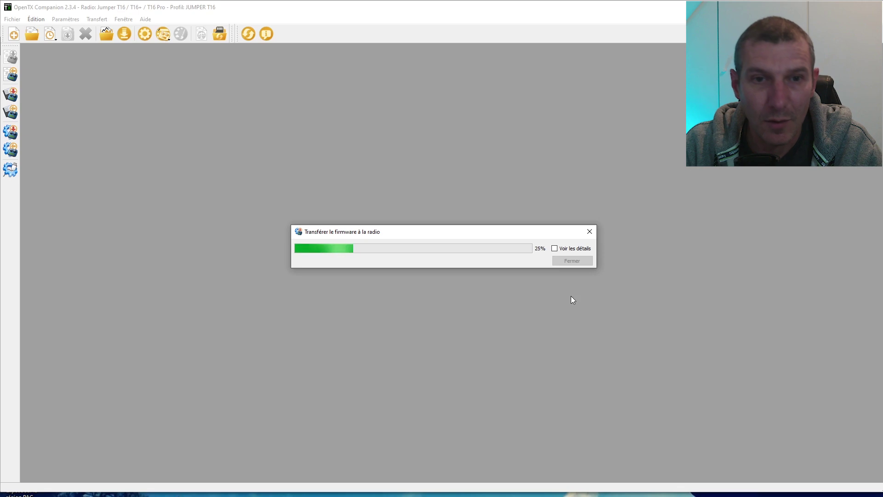
left_click(554, 249)
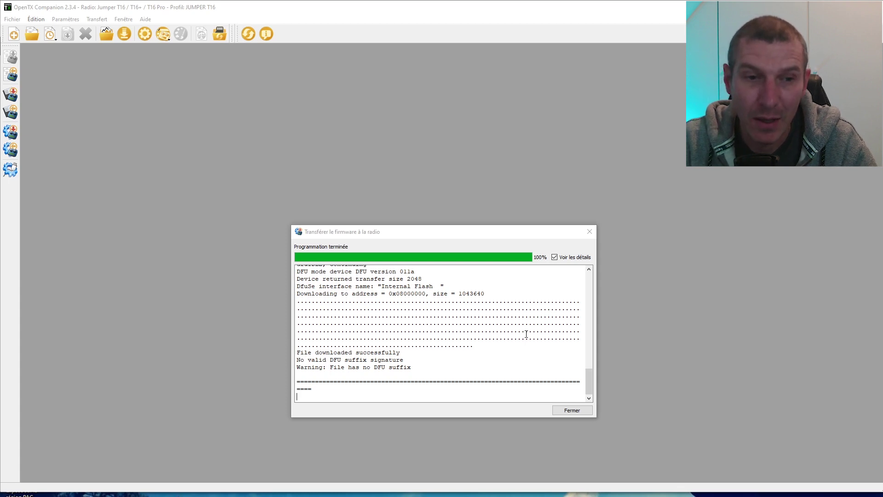
left_click(570, 410)
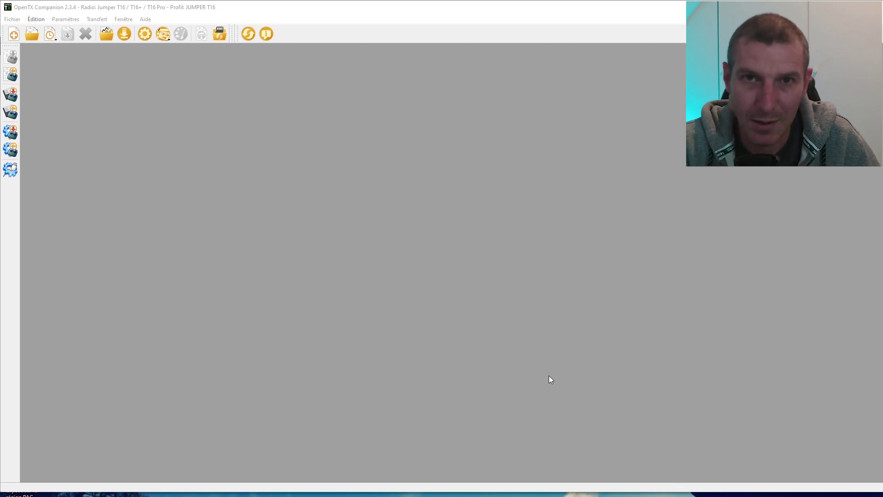
In File Explorer, examine the sound files in the en and fr folders of SD CARD\SOUNDS and return to SOUNDS.
left_click_drag(563, 198, 298, 67)
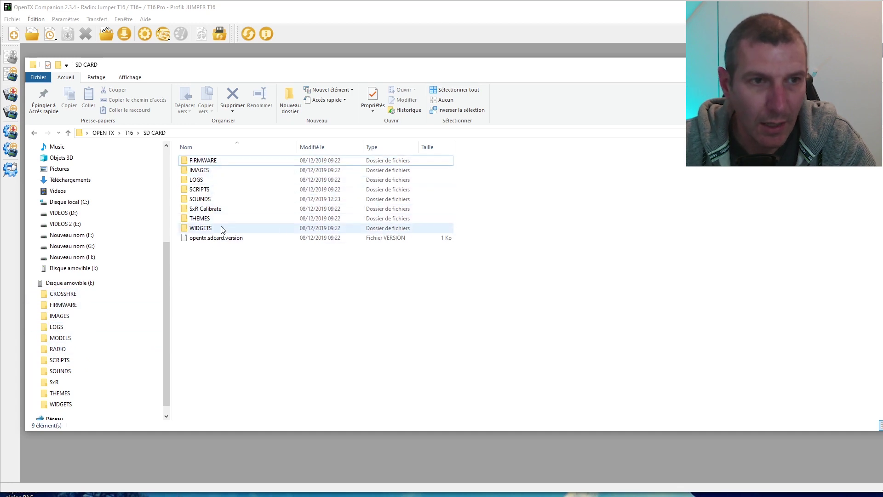
double_click(200, 200)
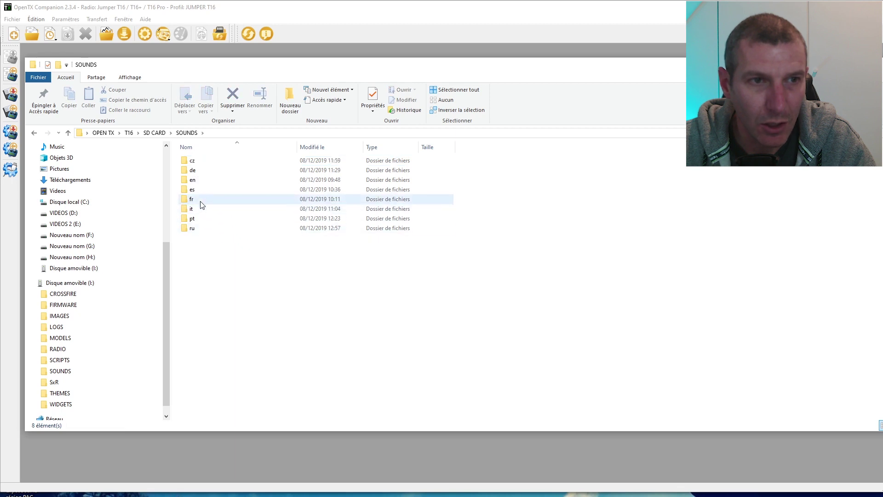
double_click(201, 180)
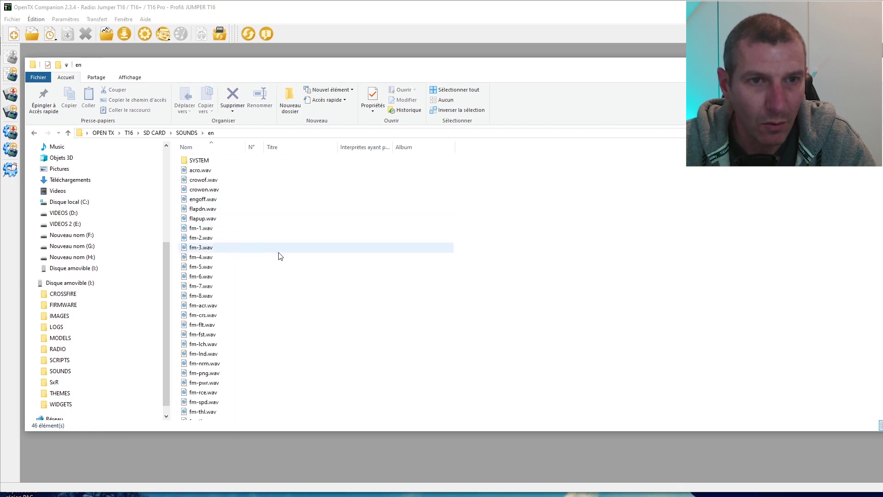
scroll(237, 299, "down", 6)
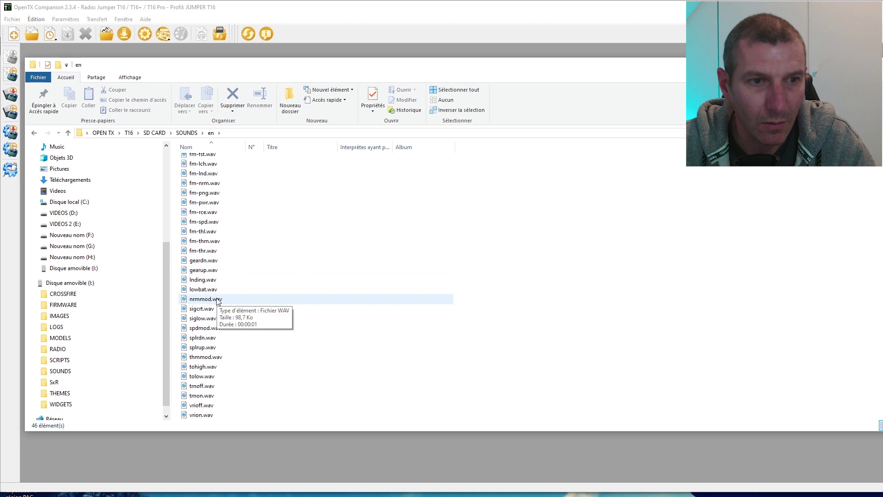
scroll(212, 386, "up", 7)
scroll(212, 300, "down", 6)
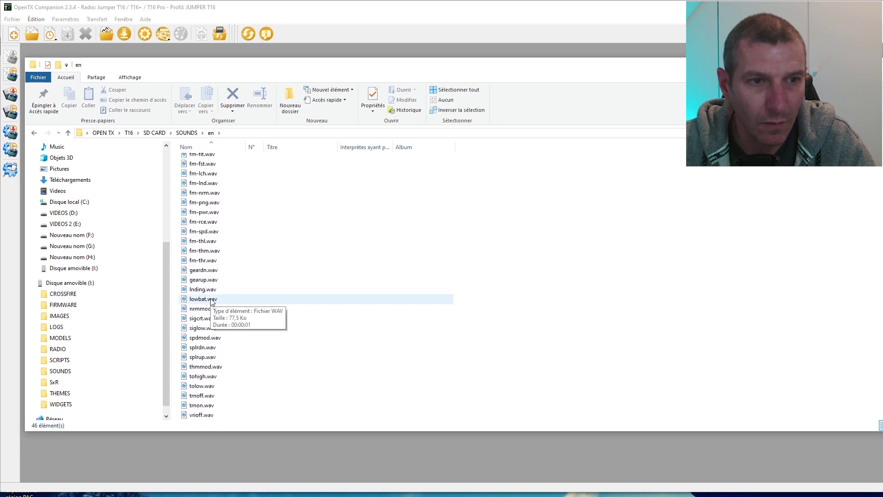
scroll(239, 331, "down", 1)
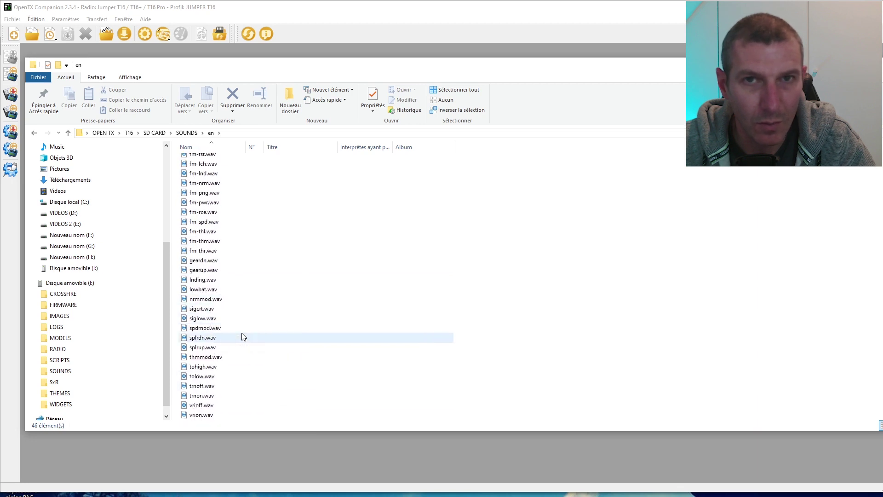
left_click(35, 132)
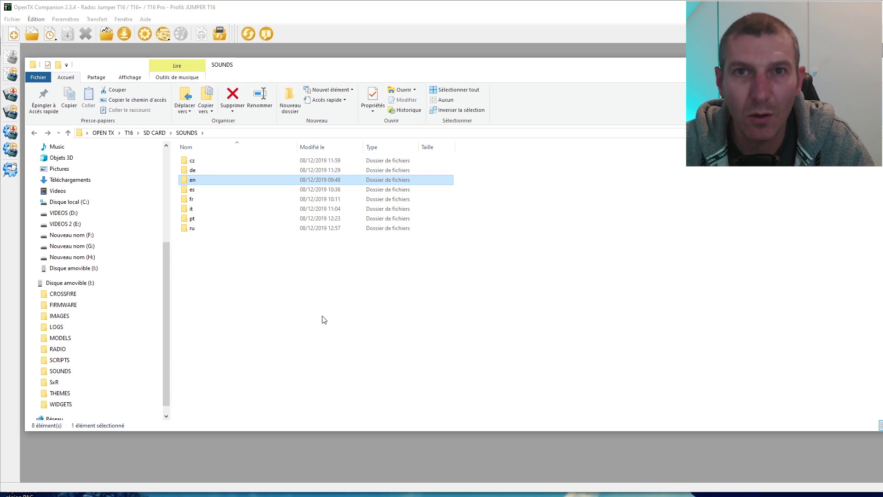
double_click(194, 202)
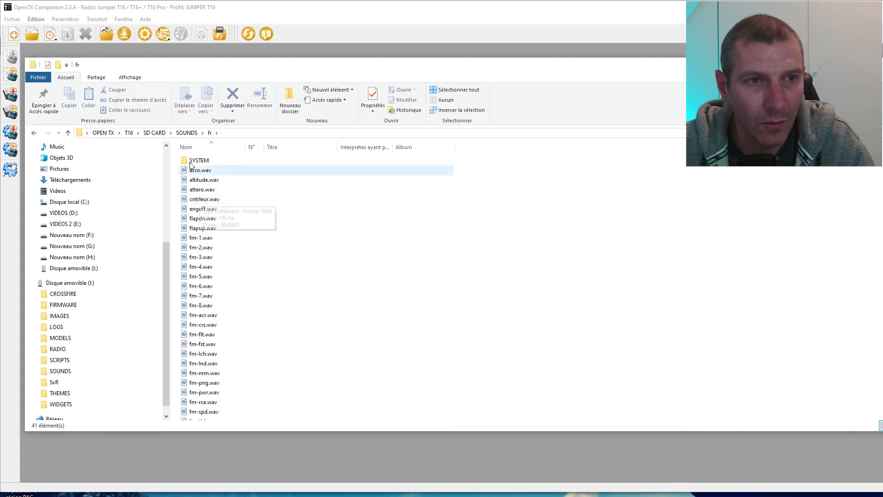
scroll(208, 278, "down", 5)
scroll(206, 306, "up", 5)
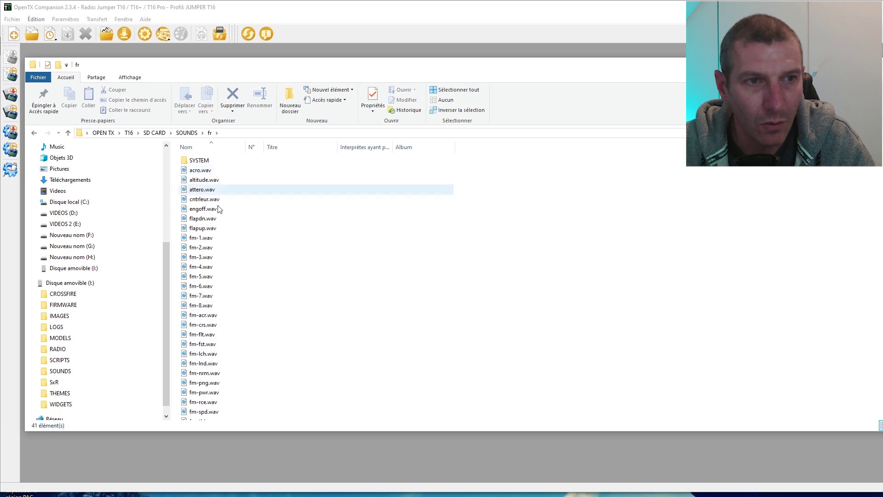
left_click(34, 132)
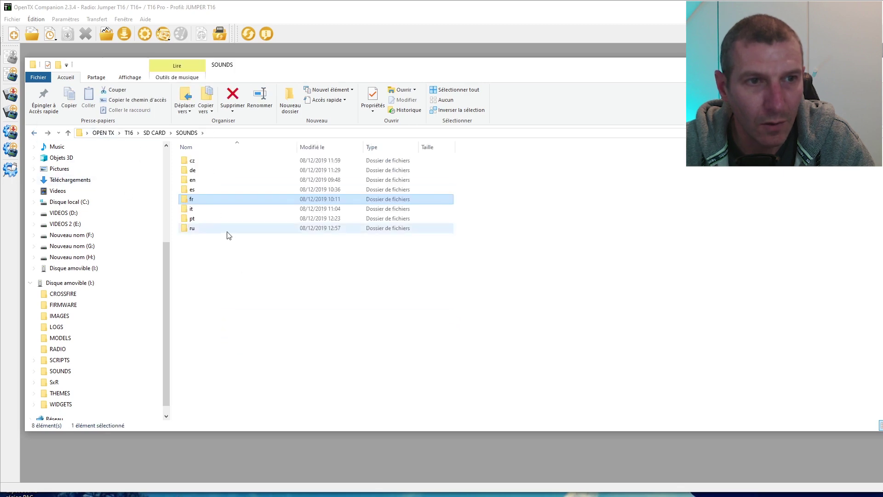
Copy the en and fr sound folders together to the clipboard.
left_click(201, 182, "ctrl")
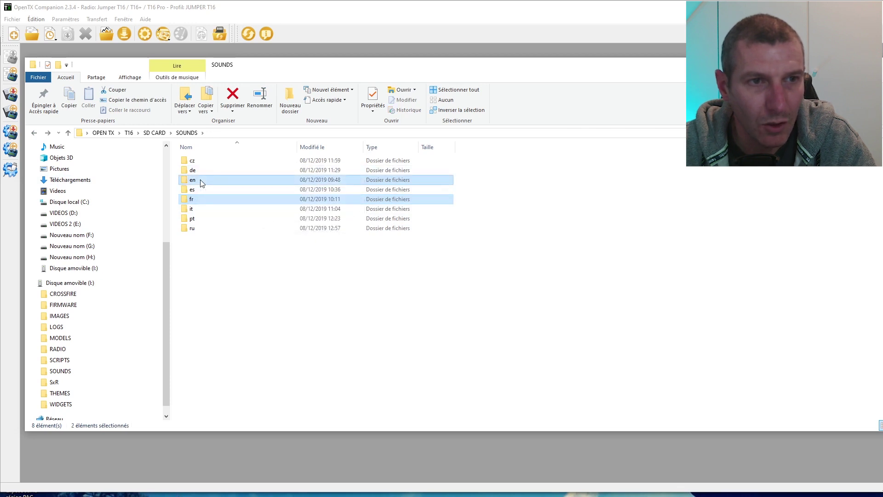
right_click(201, 182)
left_click(258, 365)
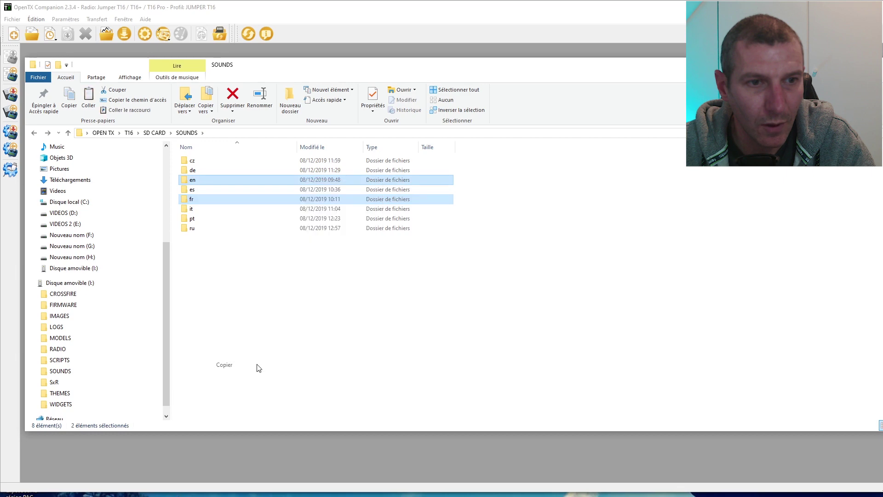
Create a folder named SD CARD BACKUP inside OPEN TX\T16\BACKUP.
double_click(878, 494)
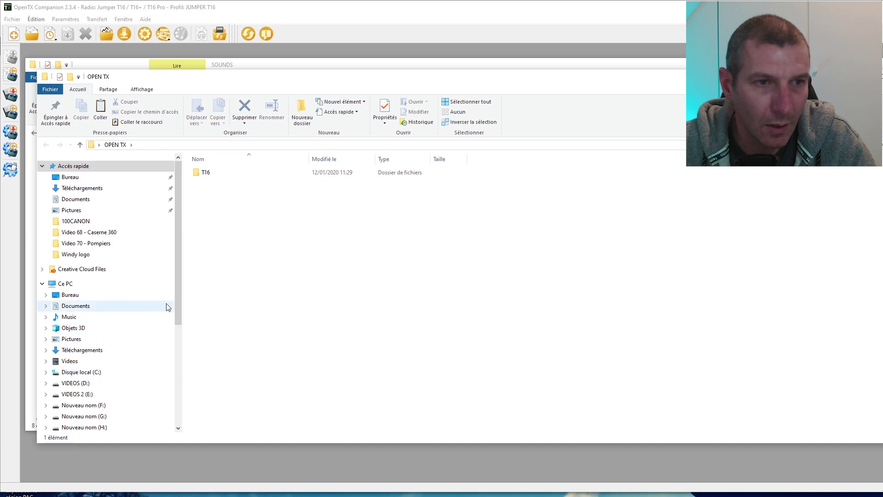
double_click(205, 172)
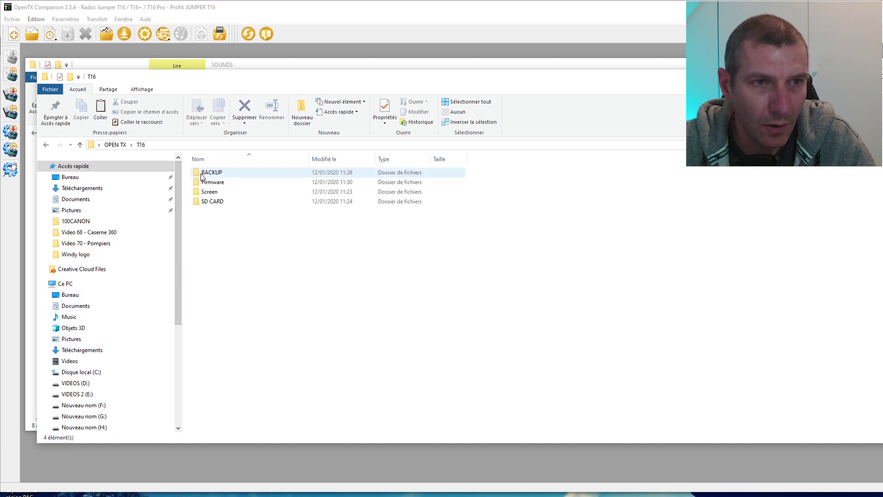
double_click(213, 173)
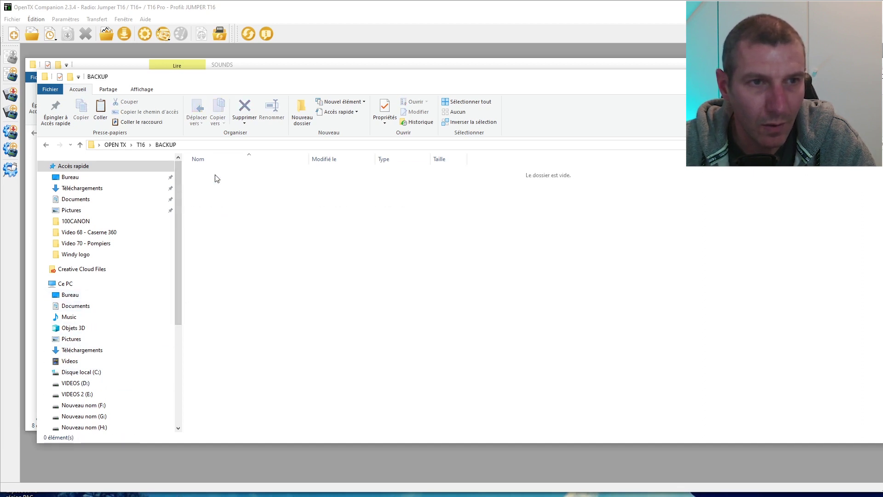
right_click(257, 221)
mouse_move(300, 350)
left_click(392, 347)
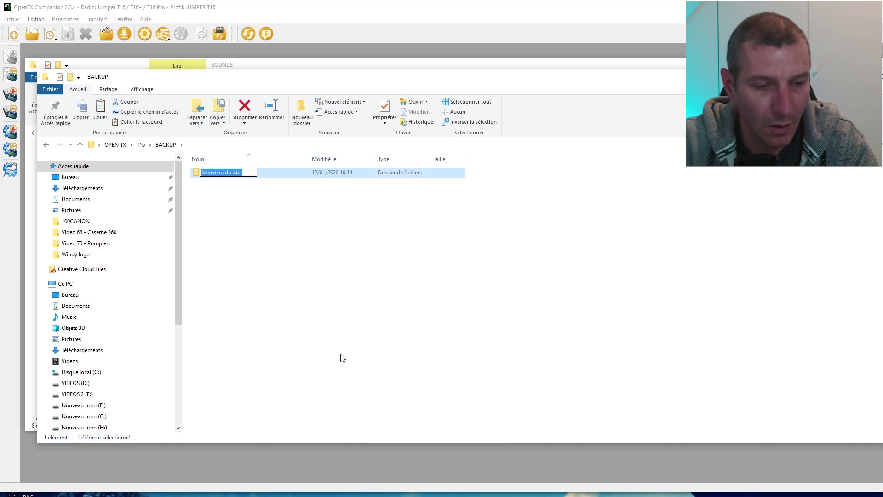
type("S")
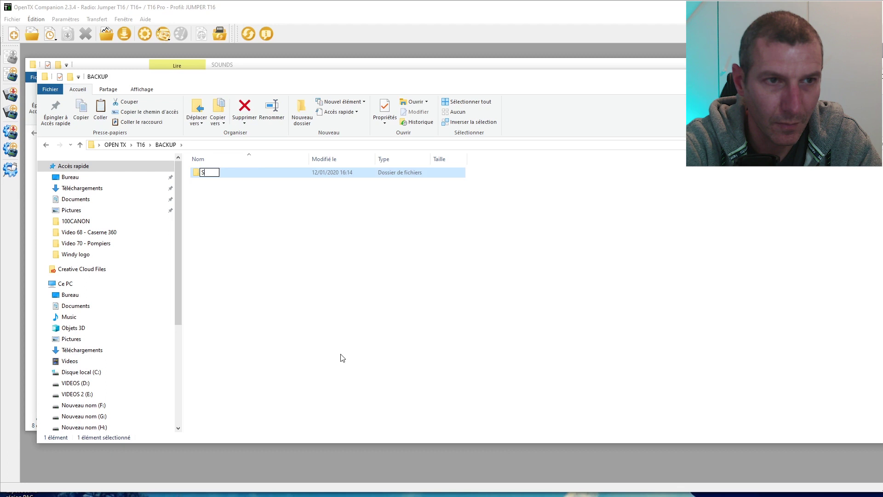
type("SD")
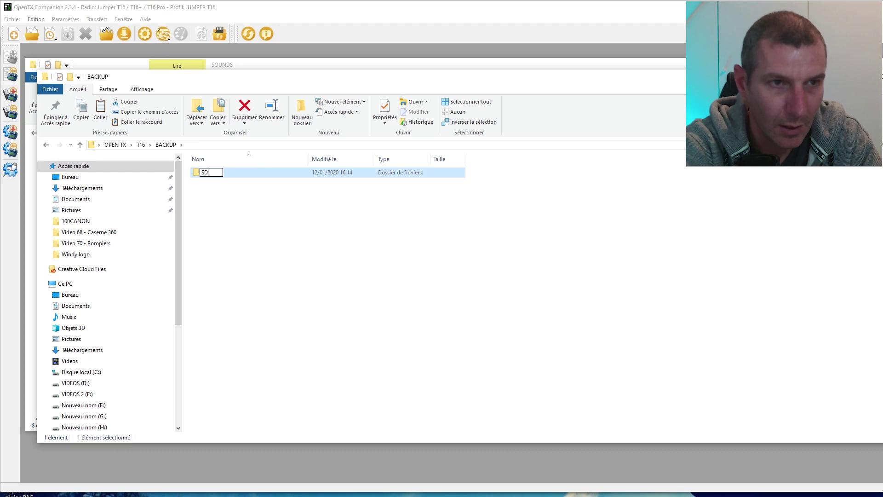
type(" CARD")
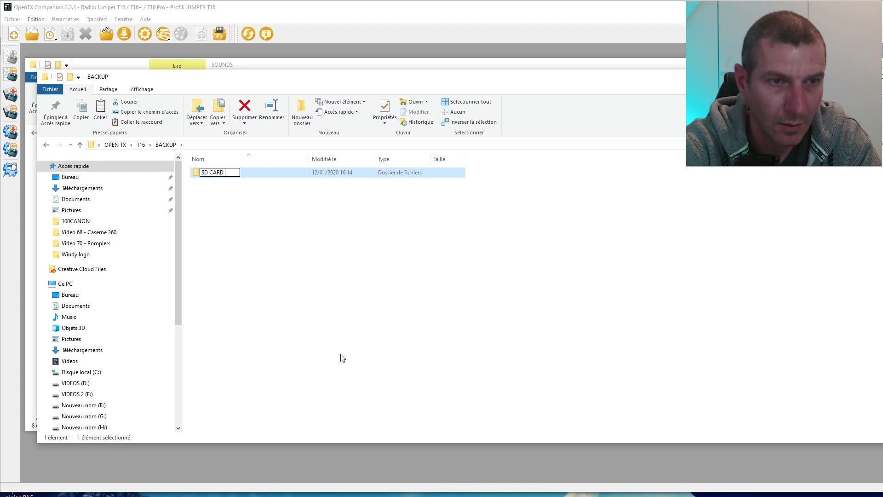
type(" BACKUP")
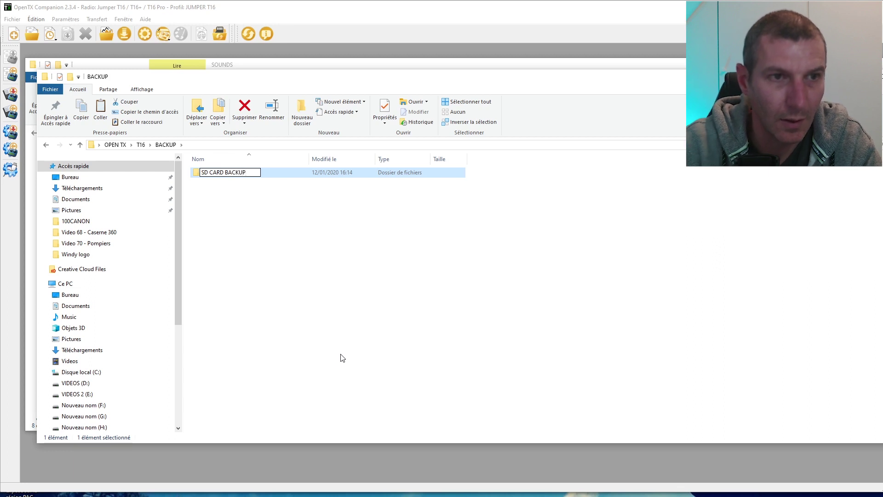
key("Return")
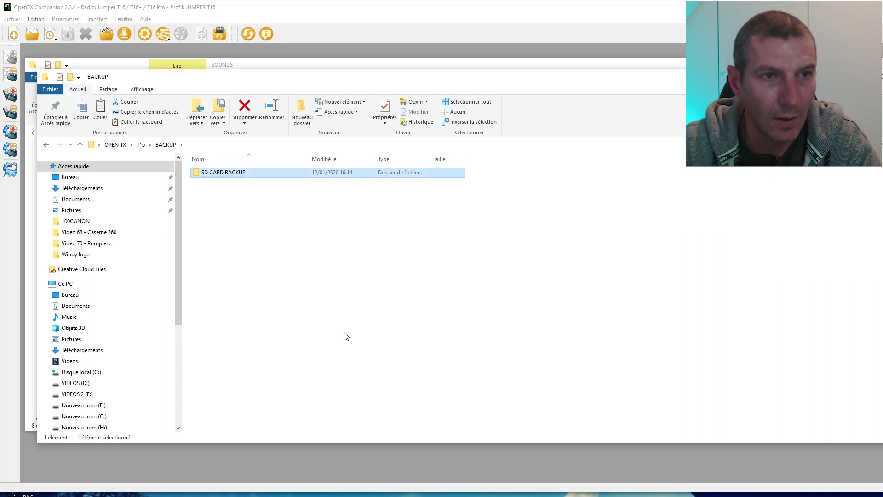
Paste the copied en and fr sound folders into SD CARD BACKUP.
double_click(227, 177)
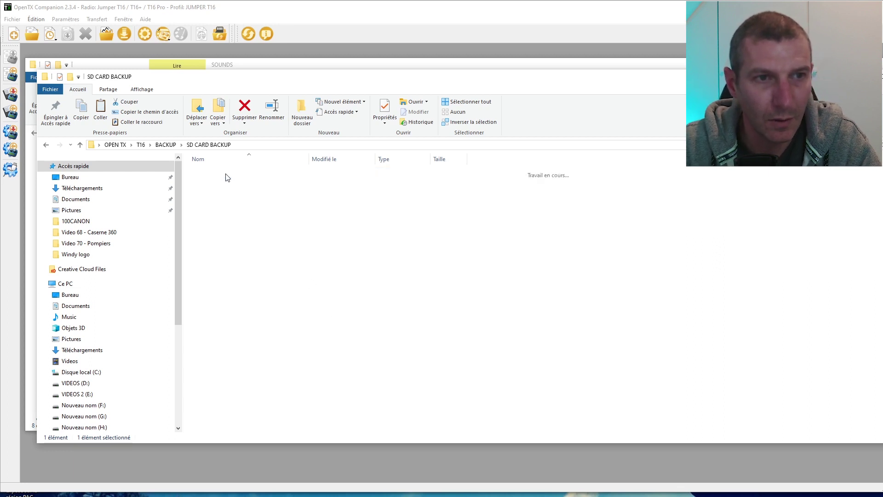
right_click(264, 228)
left_click(349, 306)
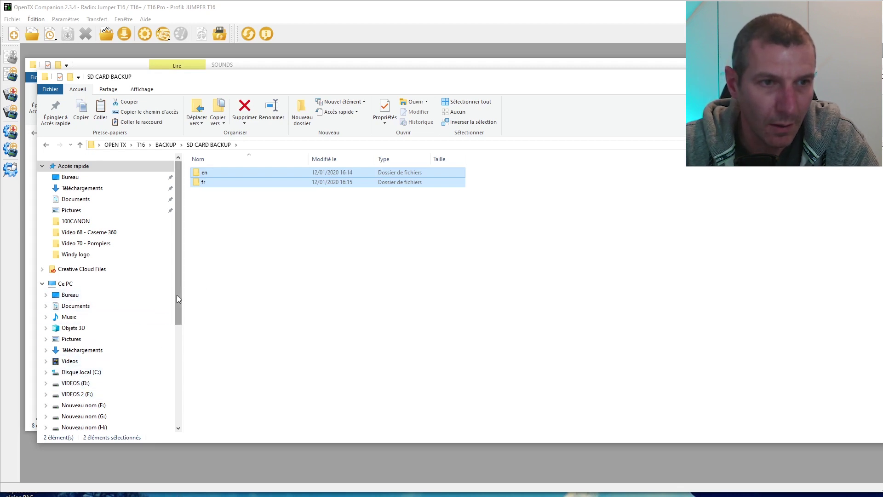
In the other File Explorer window, open the IMAGES folder on removable disk I: and display its files as tiles (Mosaïques).
left_click(284, 67)
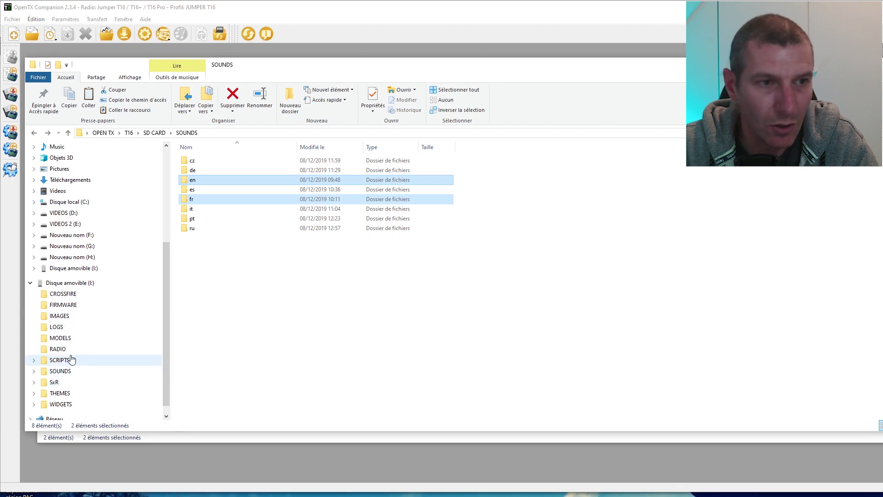
left_click(62, 317)
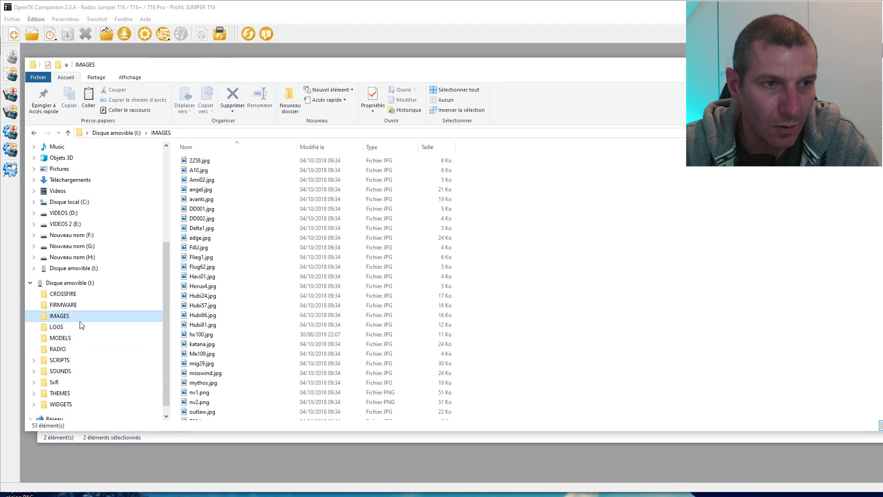
scroll(202, 342, "down", 4)
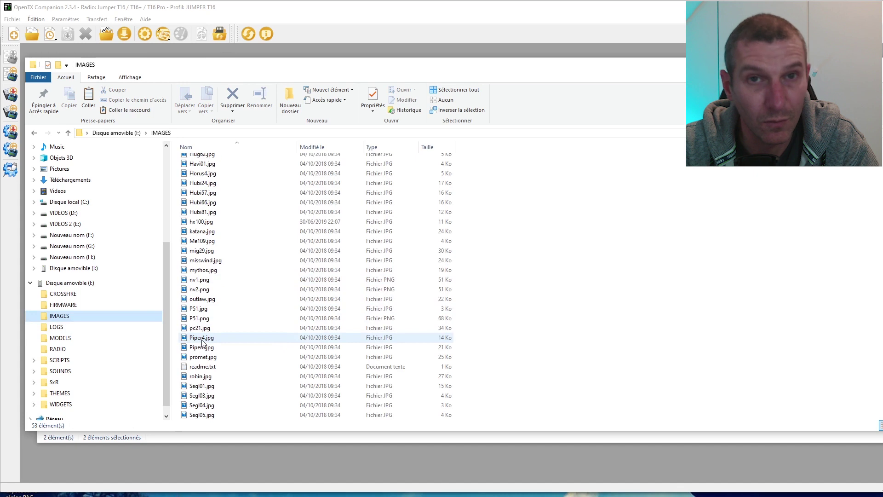
scroll(202, 342, "up", 4)
right_click(501, 273)
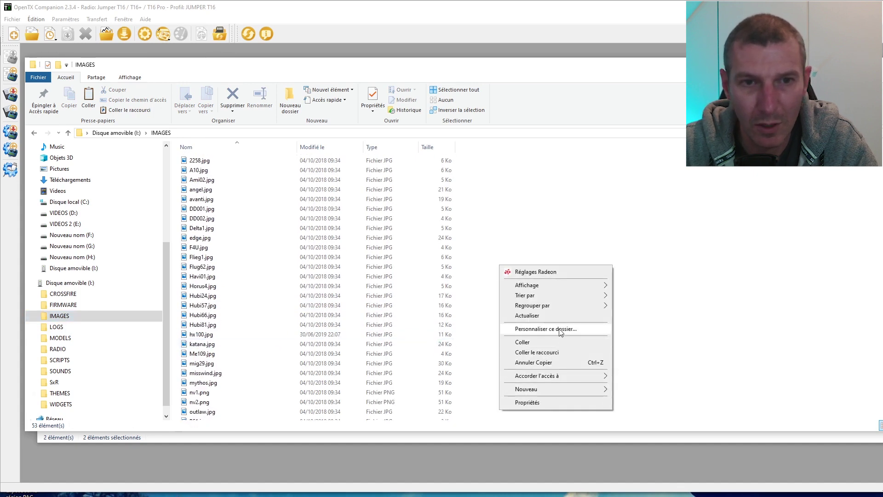
mouse_move(566, 286)
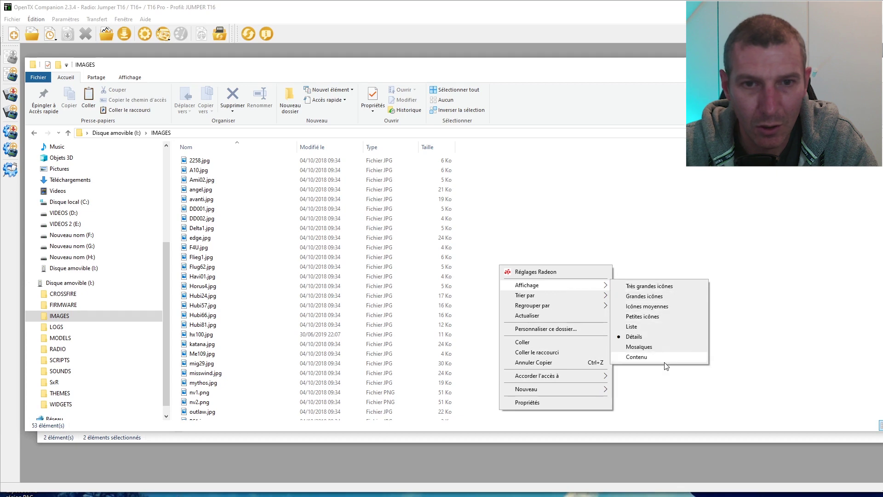
left_click(658, 348)
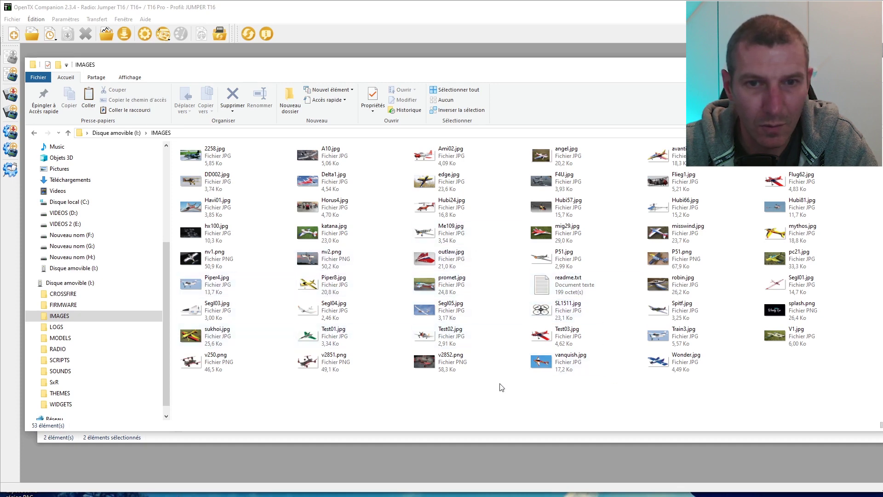
Copy splash.png from the removable disk's IMAGES folder into SD CARD BACKUP.
left_click(786, 308)
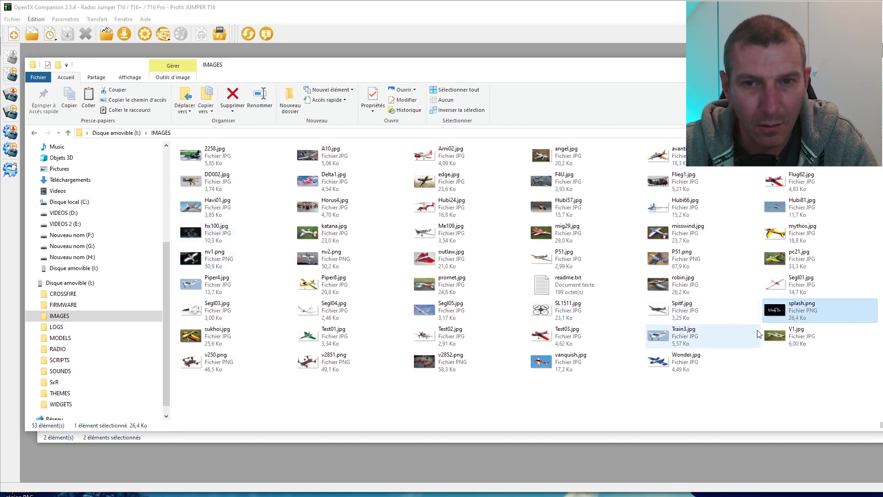
right_click(776, 314)
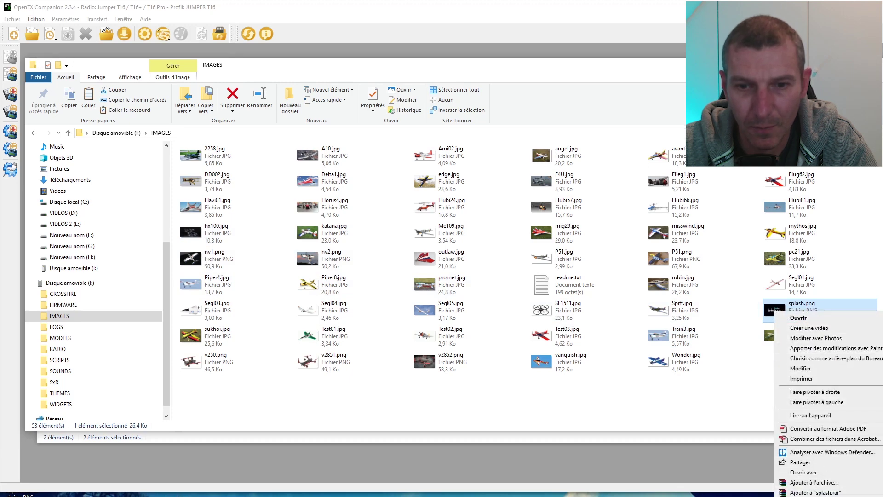
left_click(800, 496)
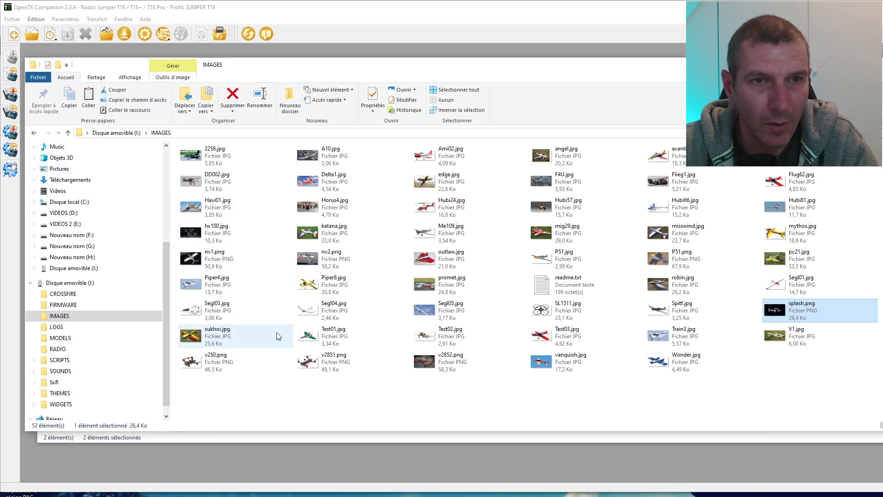
left_click_drag(570, 65, 869, 254)
left_click(242, 224)
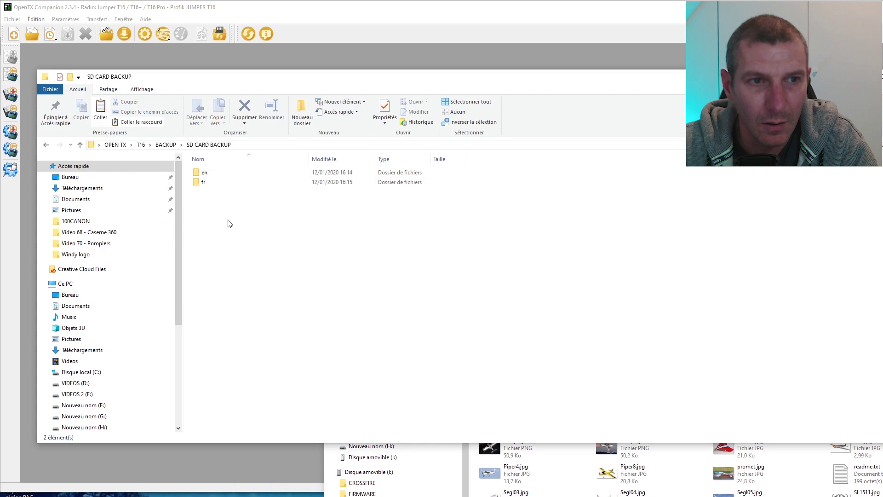
right_click(229, 221)
left_click(270, 299)
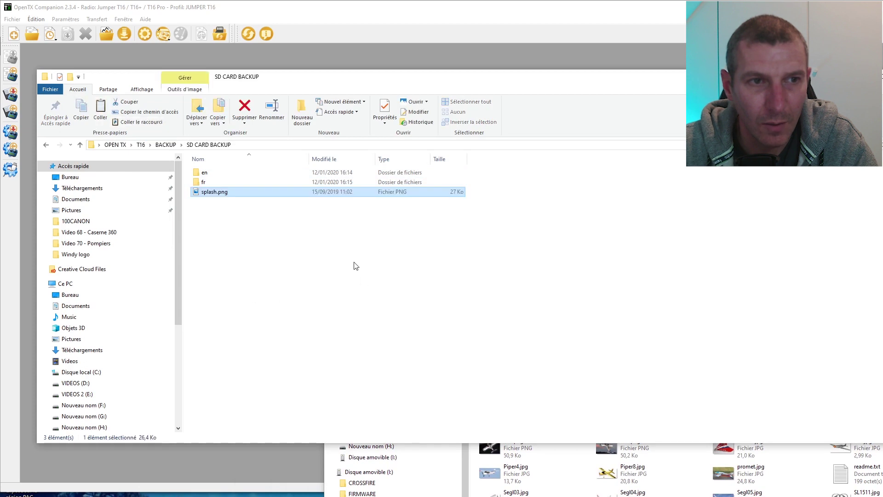
left_click(263, 246)
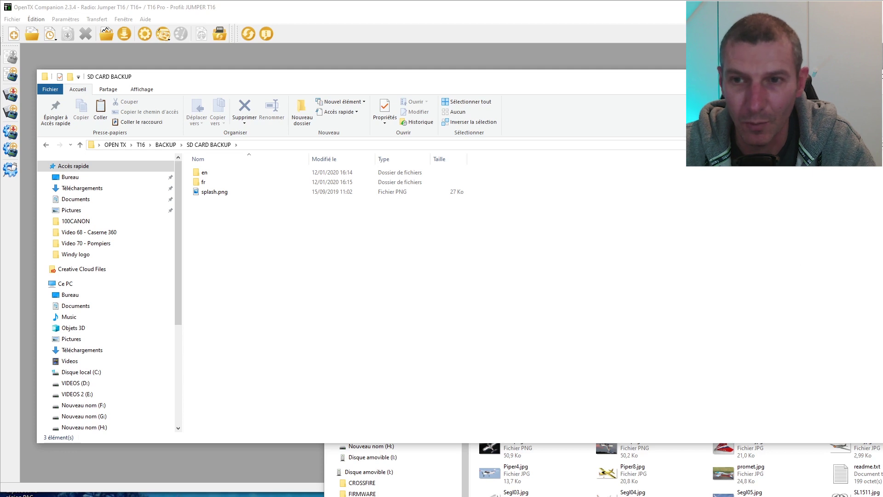
Close the window showing the removable disk's IMAGES folder and open OPEN TX\T16\SD CARD in the remaining one.
key("alt+Tab")
left_click(882, 253)
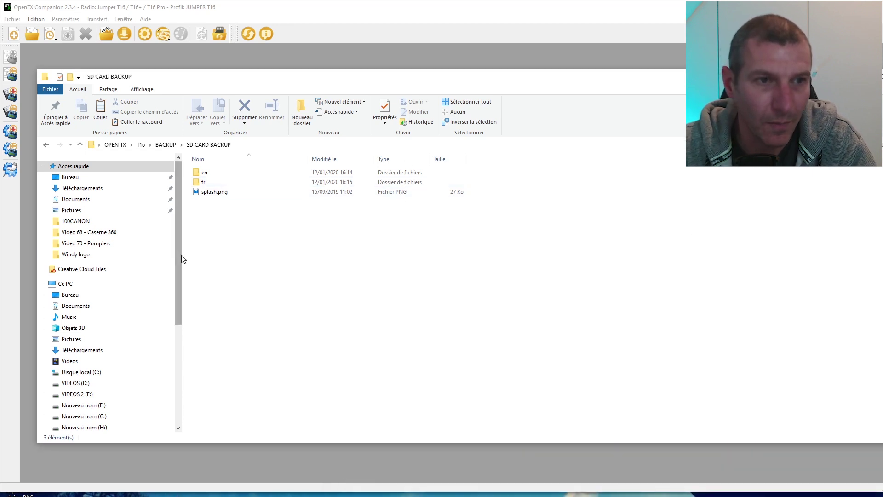
scroll(178, 261, "down", 1)
scroll(179, 272, "up", 1)
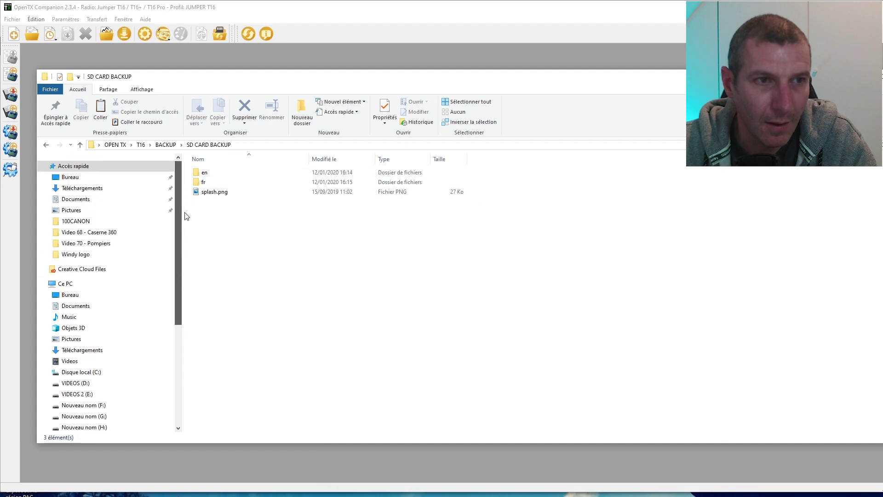
left_click(46, 145)
left_click(46, 144)
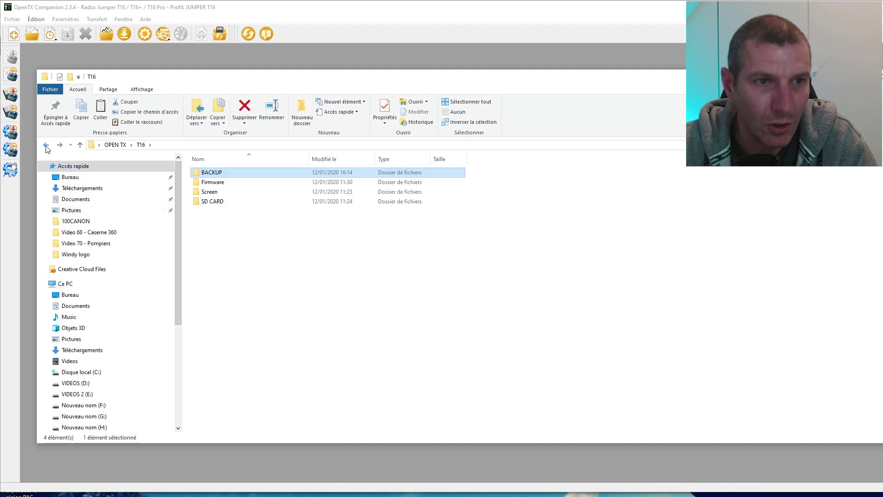
double_click(221, 202)
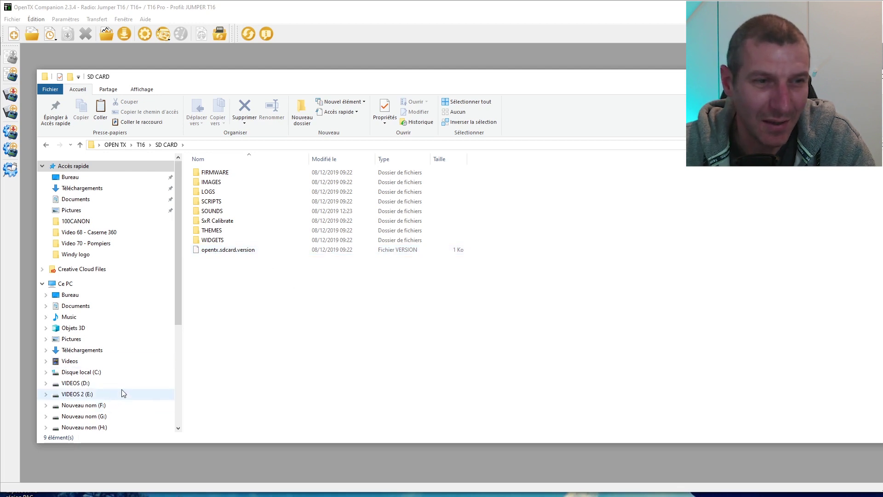
Quick-format removable disk I: as FAT with an allocation unit size of 8192 octets, and close the format dialog.
scroll(123, 392, "down", 1)
scroll(123, 393, "down", 2)
scroll(122, 393, "up", 2)
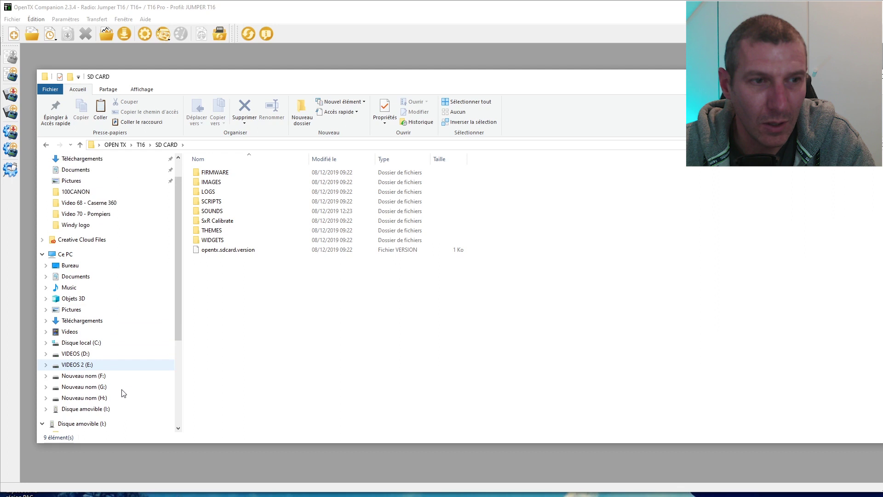
scroll(123, 393, "down", 4)
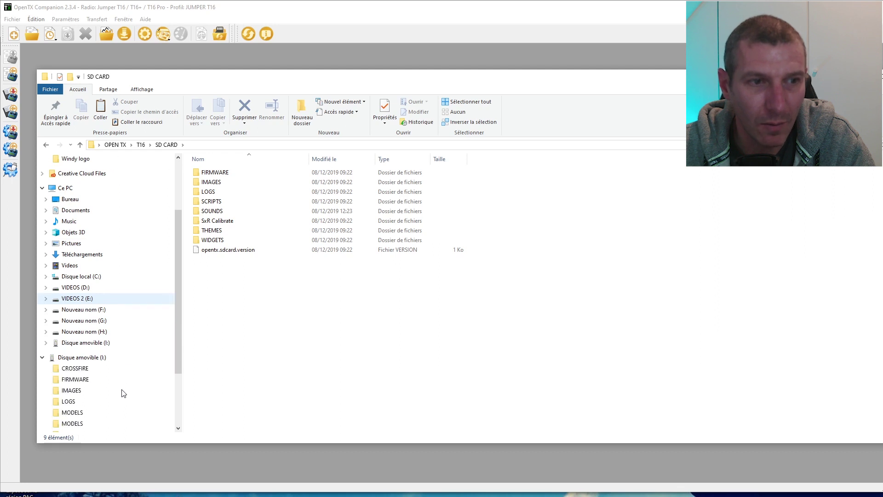
scroll(124, 393, "up", 3)
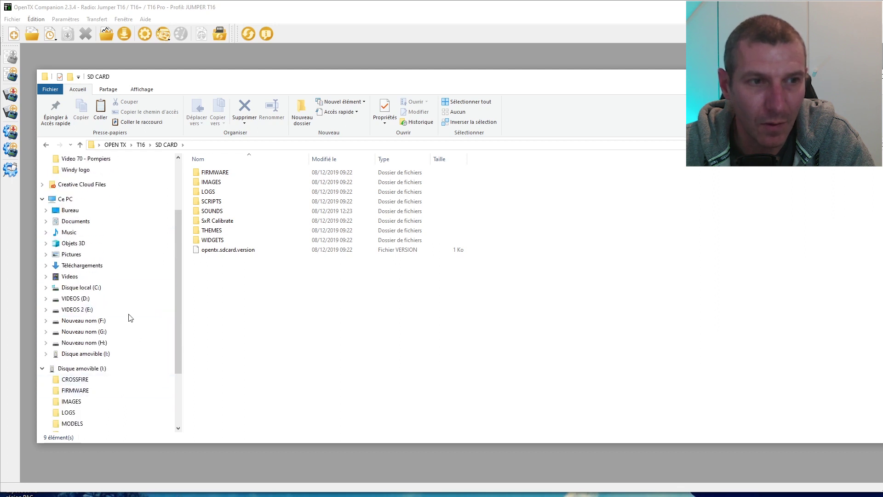
left_click(97, 369)
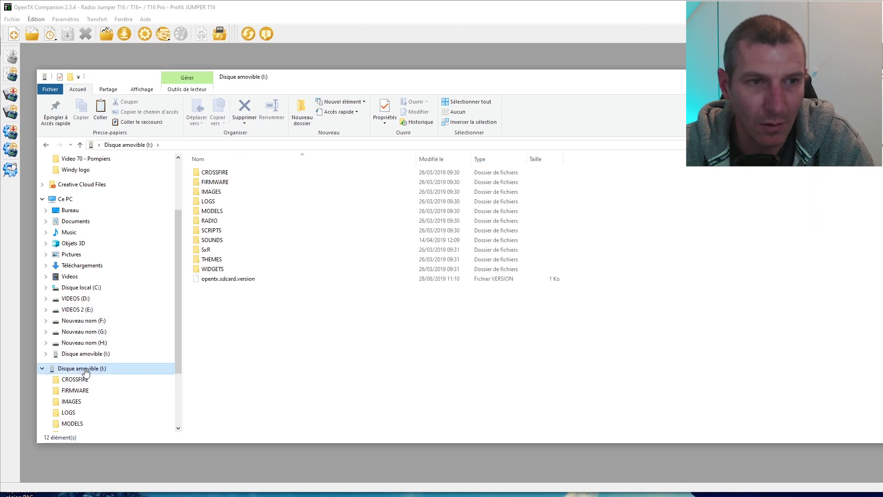
right_click(87, 371)
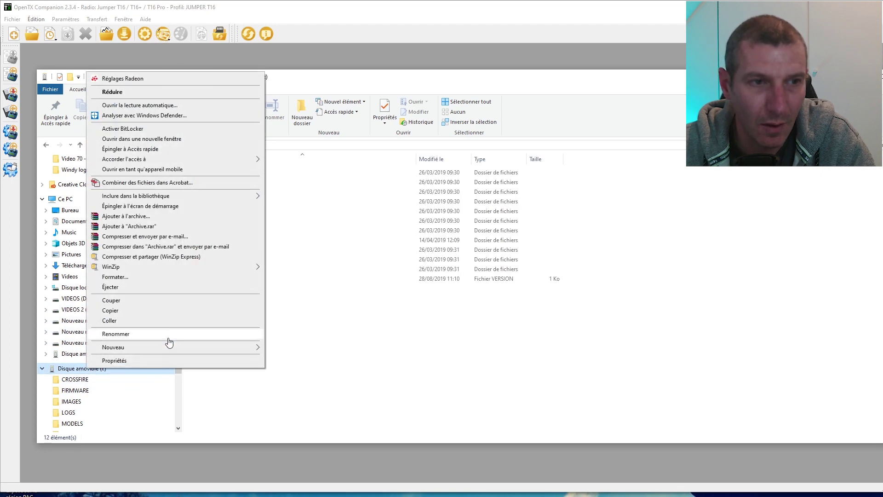
left_click(171, 278)
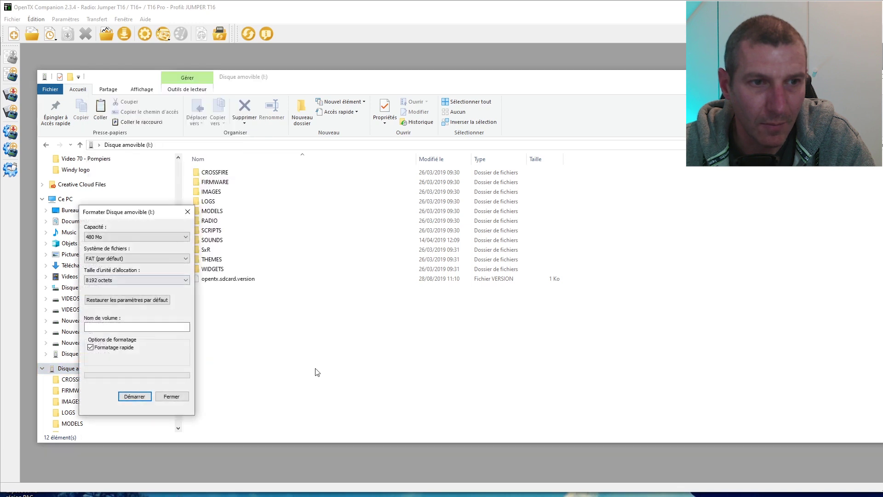
left_click(134, 396)
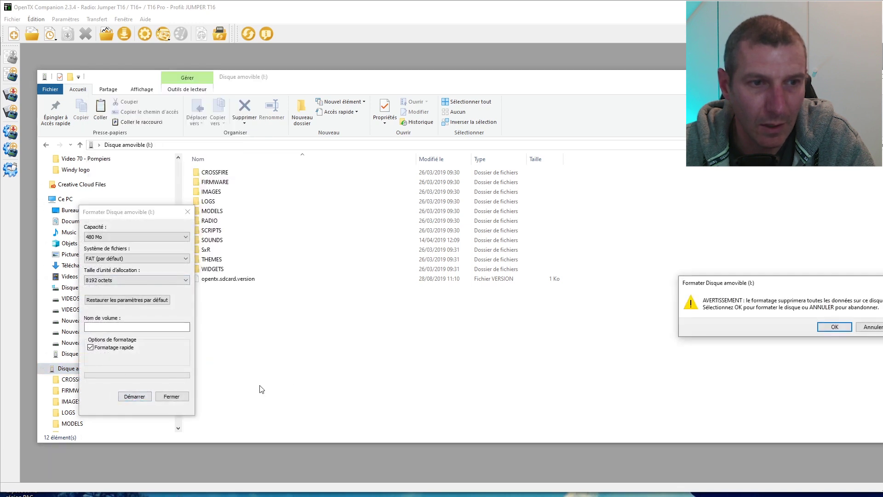
left_click(843, 328)
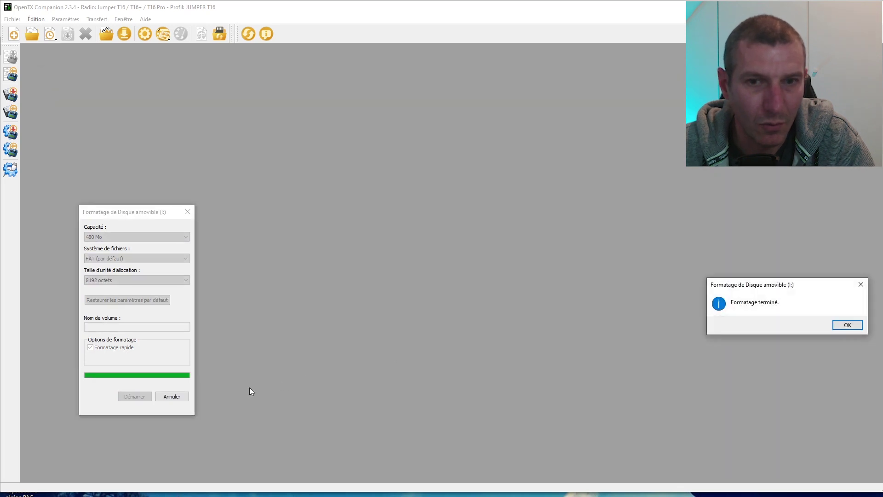
left_click(848, 325)
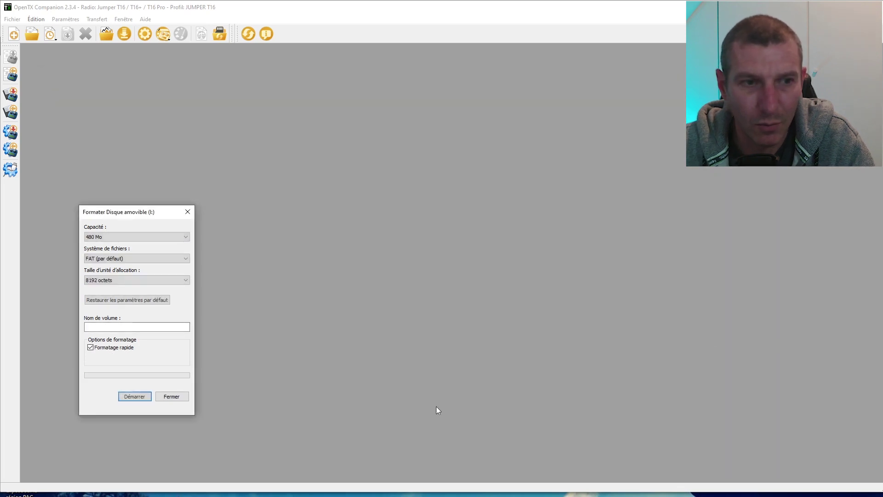
left_click(172, 399)
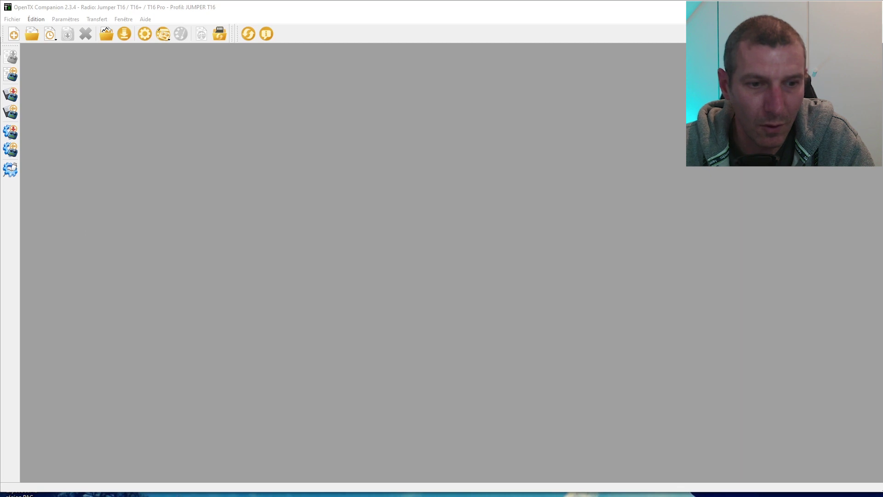
key("super+e")
left_click_drag(629, 259, 323, 66)
left_click(53, 365)
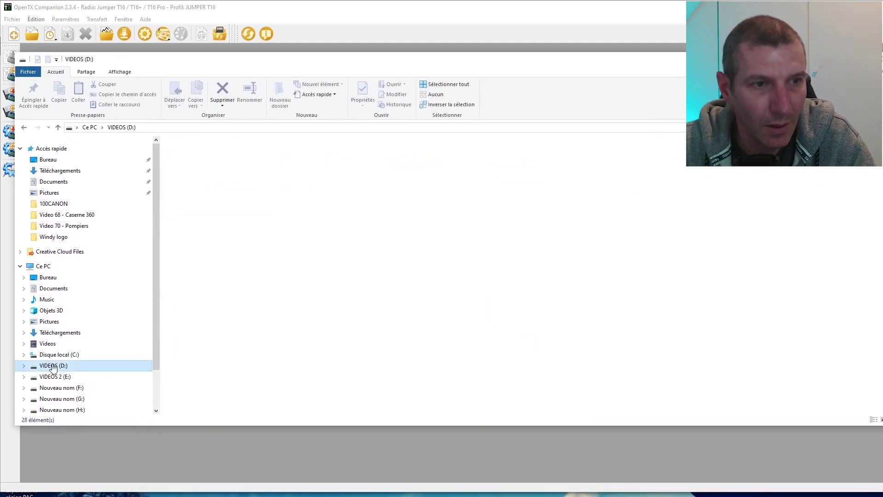
left_click(58, 388)
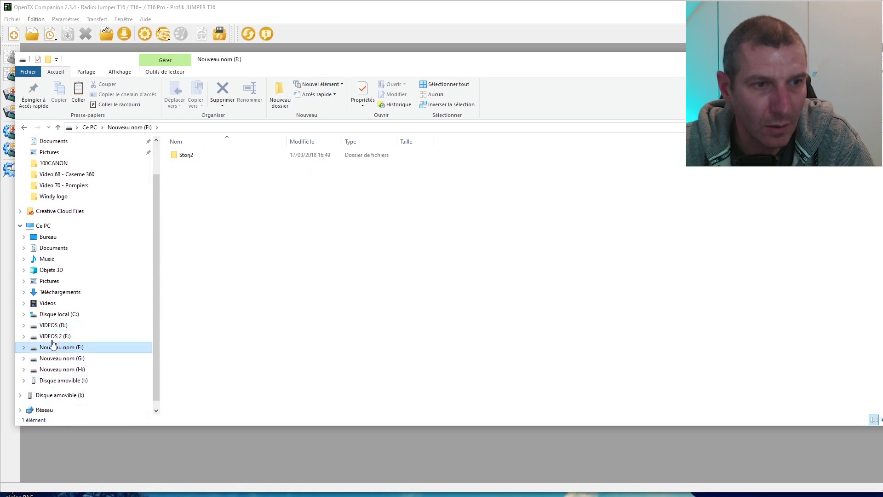
left_click(50, 237)
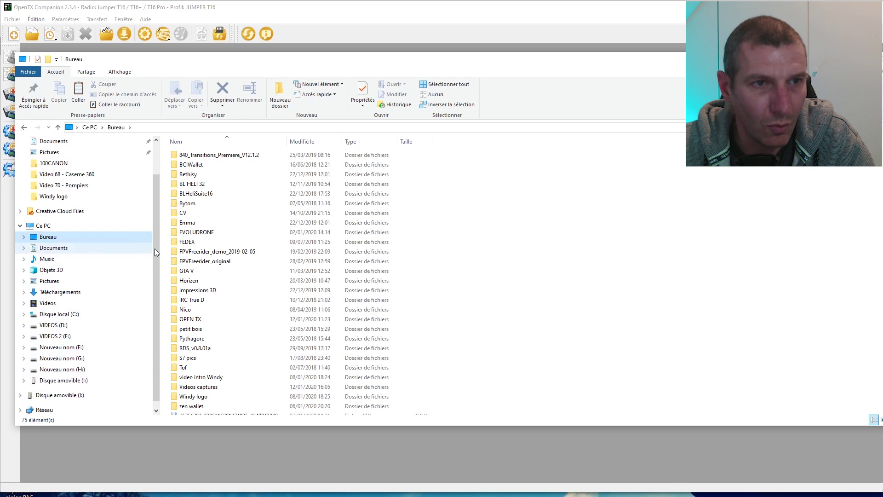
scroll(232, 344, "down", 5)
scroll(233, 344, "down", 1)
scroll(232, 345, "up", 5)
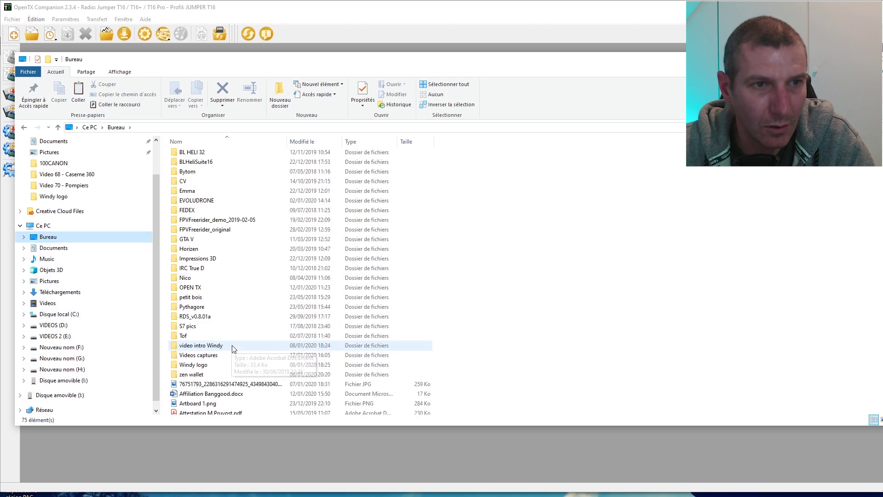
left_click(872, 59)
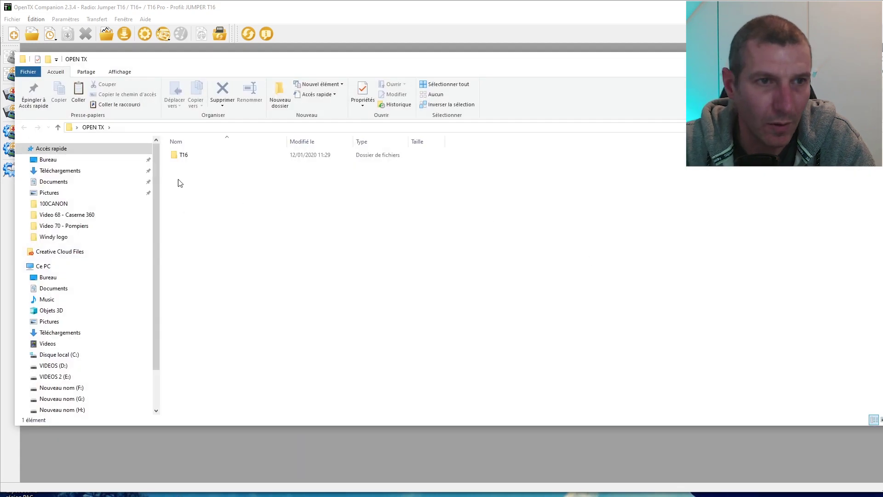
Copy the entire contents of OPEN TX\T16\SD CARD, from FIRMWARE through opentx.sdcard.version, to the root of removable disk I:.
left_click(182, 156)
double_click(182, 156)
double_click(196, 185)
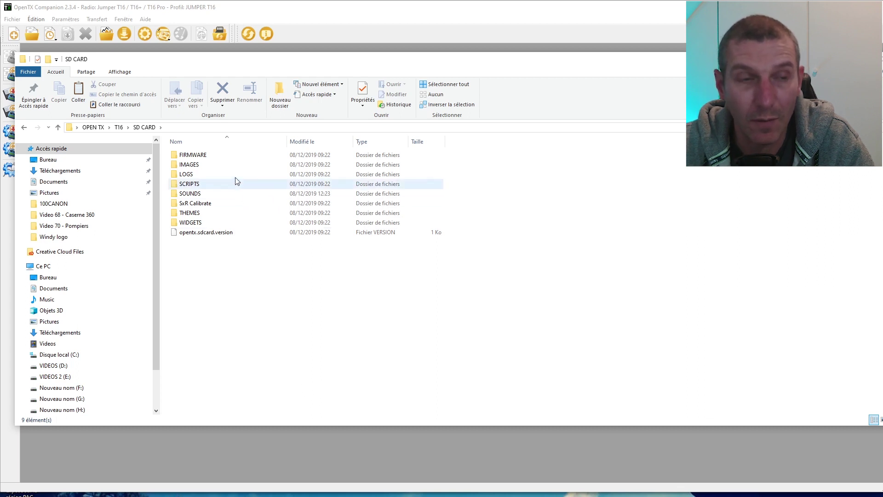
left_click(206, 155)
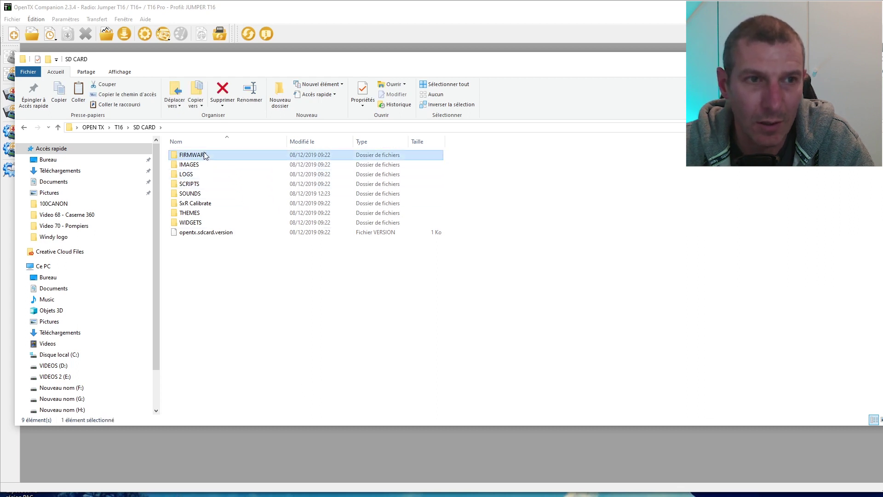
left_click(237, 234, "shift")
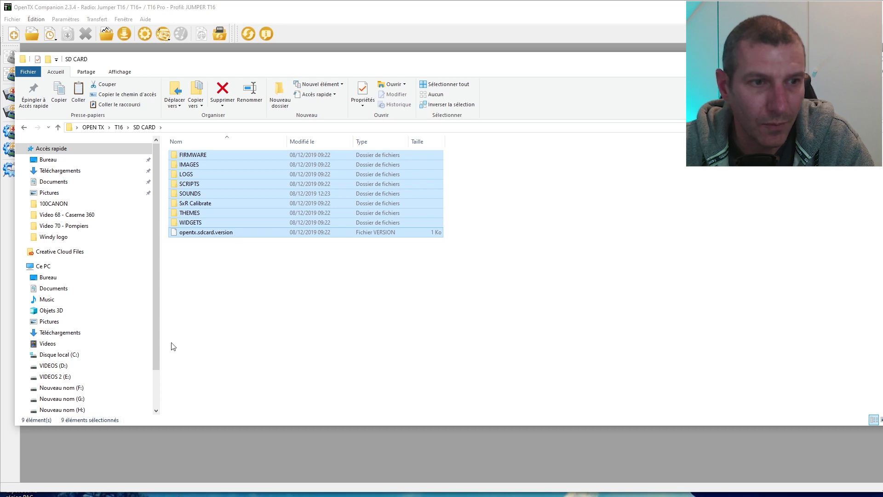
scroll(155, 326, "down", 2)
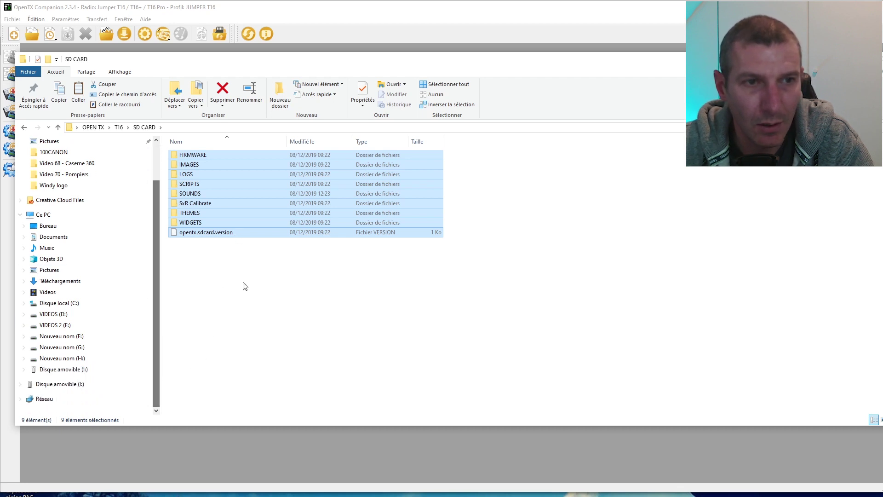
left_click_drag(258, 193, 56, 385)
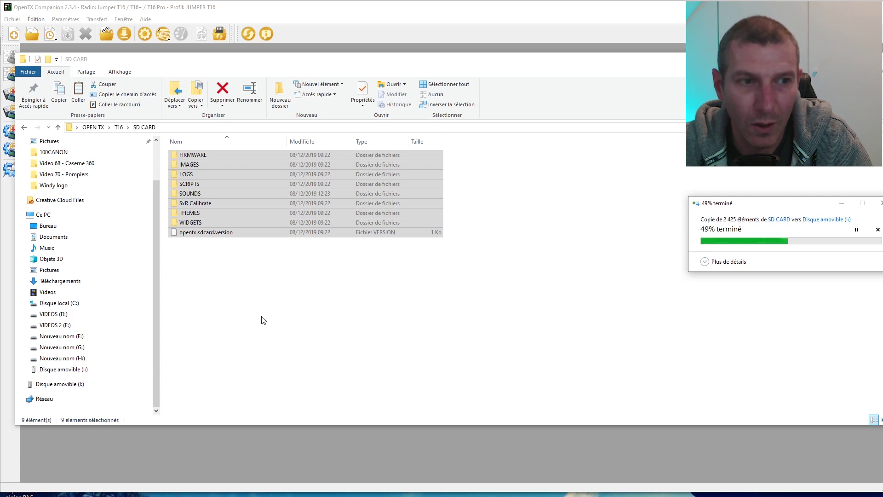
Return to the T16 folder and open BACKUP\SD CARD BACKUP.
left_click(23, 128)
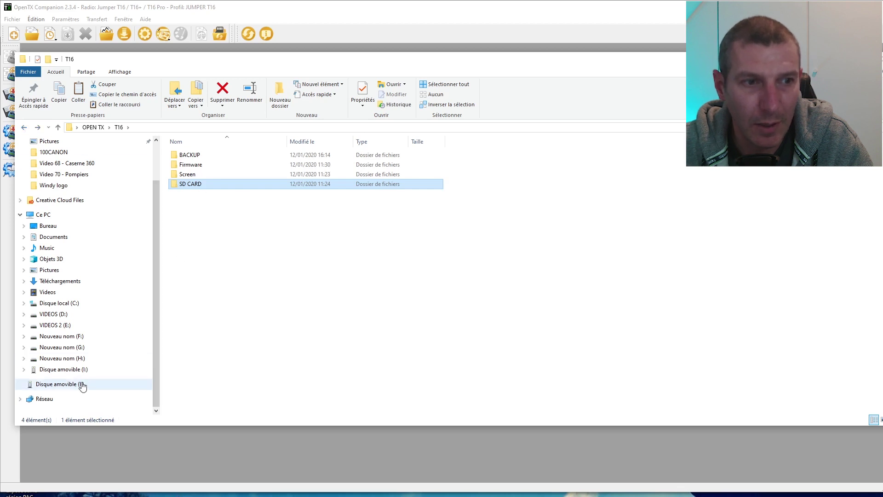
double_click(206, 155)
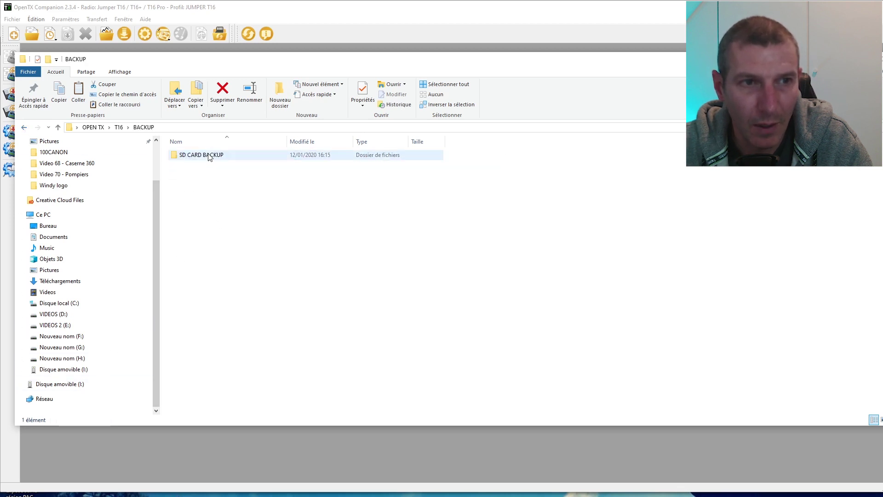
double_click(221, 158)
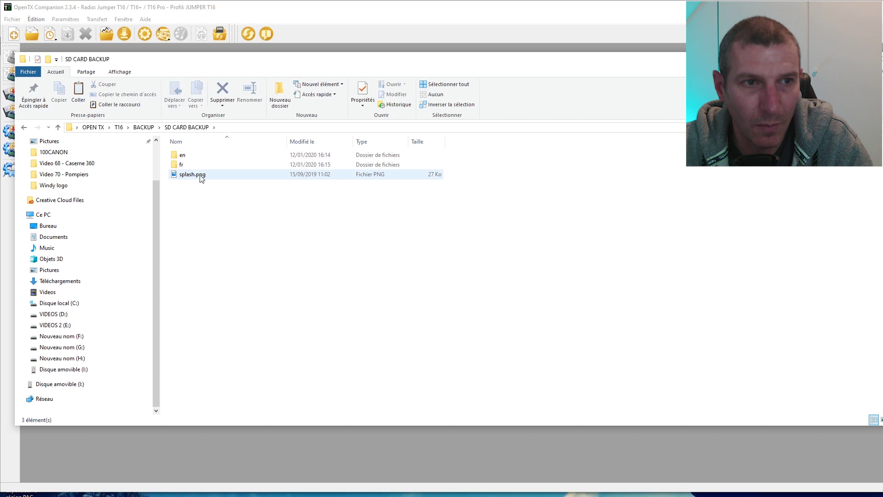
Check the properties of splash.png in SD CARD BACKUP and close the properties dialog.
left_click(202, 177)
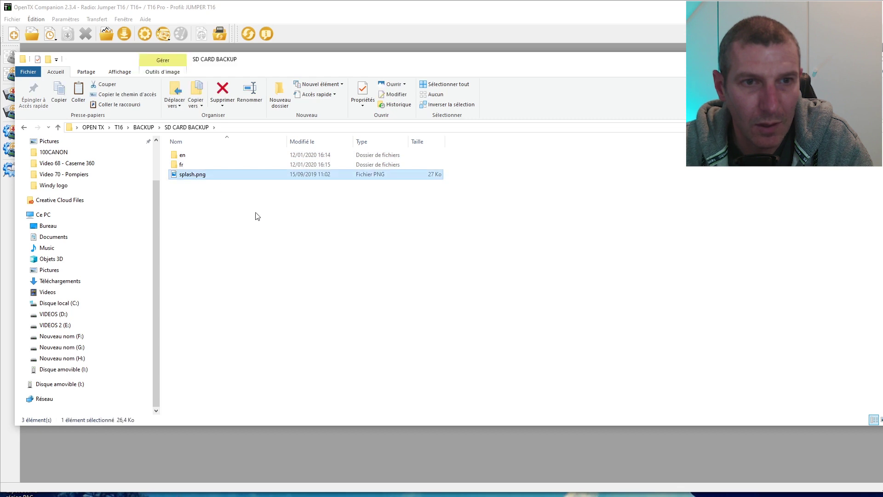
right_click(203, 177)
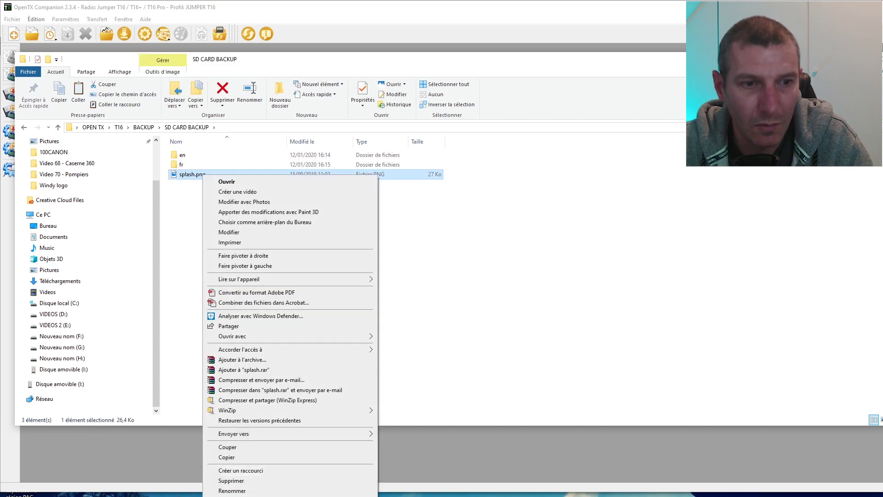
left_click(233, 496)
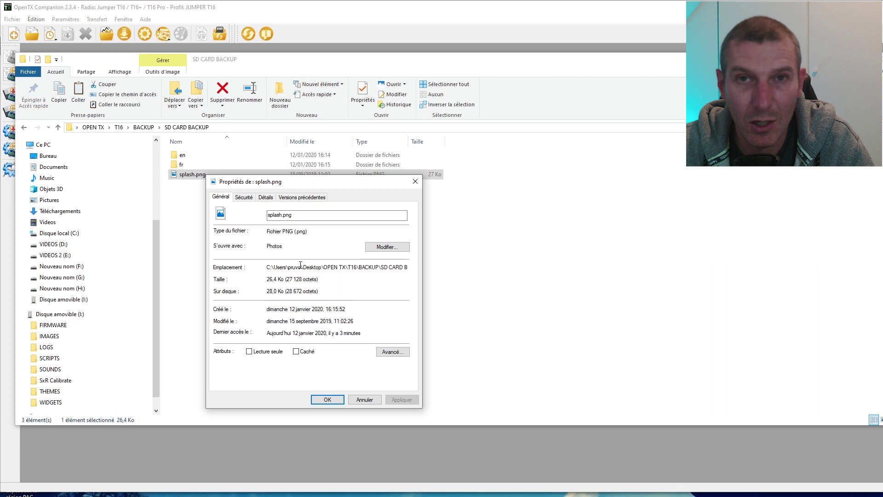
left_click(327, 399)
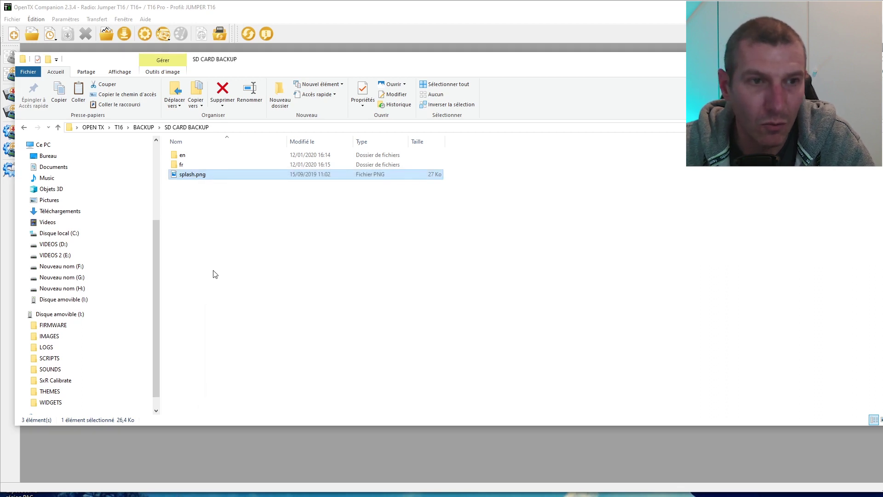
Copy the en and fr folders from SD CARD BACKUP into SOUNDS on removable disk I:, replacing the files with identical names.
left_click(189, 156)
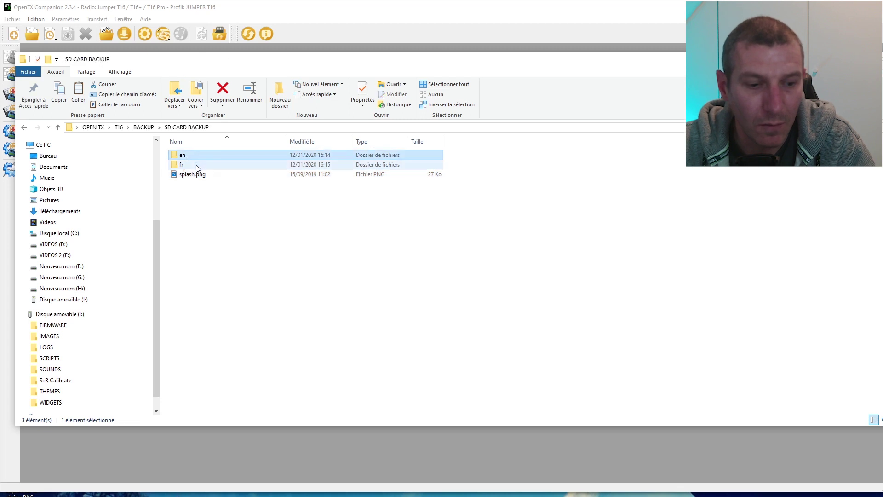
left_click(196, 164, "ctrl")
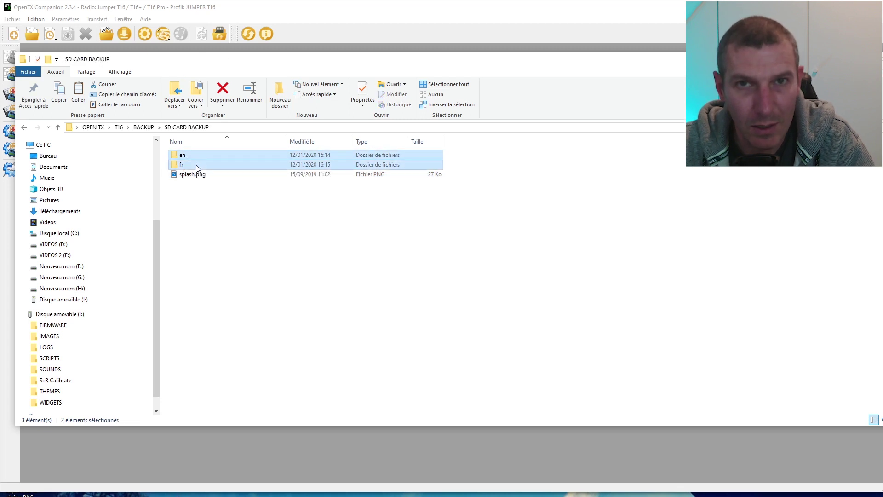
right_click(196, 165)
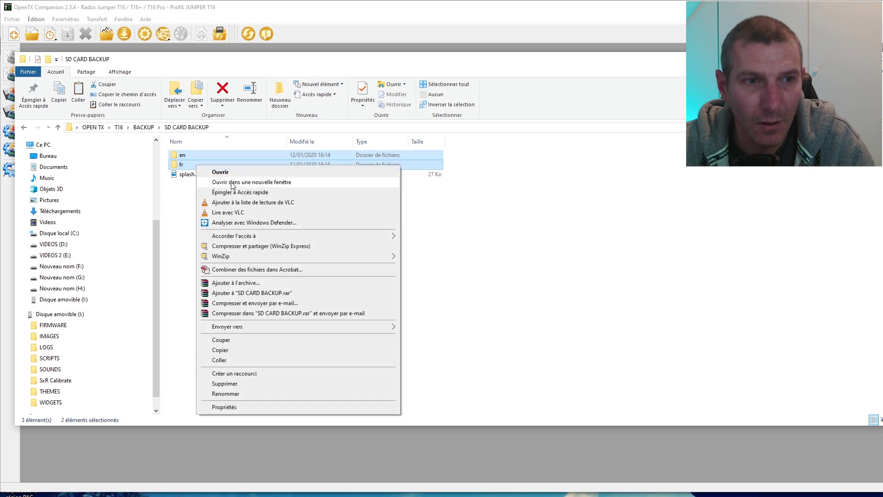
mouse_move(260, 325)
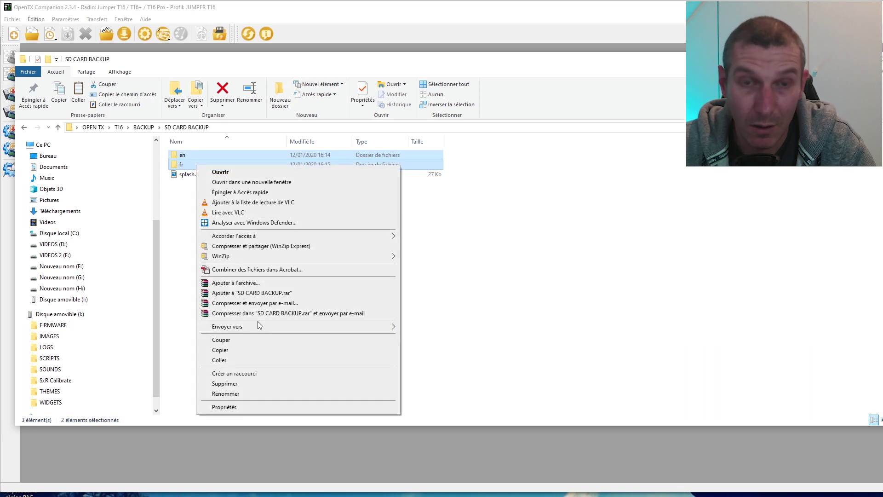
left_click(248, 350)
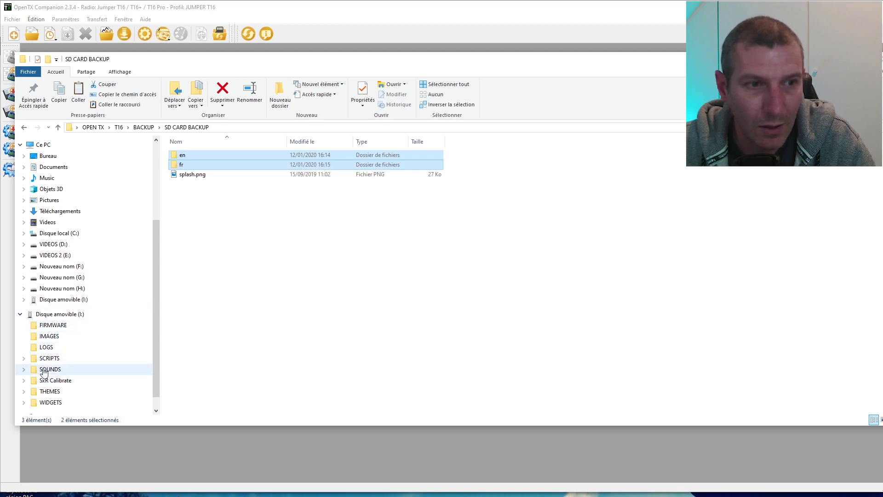
left_click(60, 370)
right_click(229, 306)
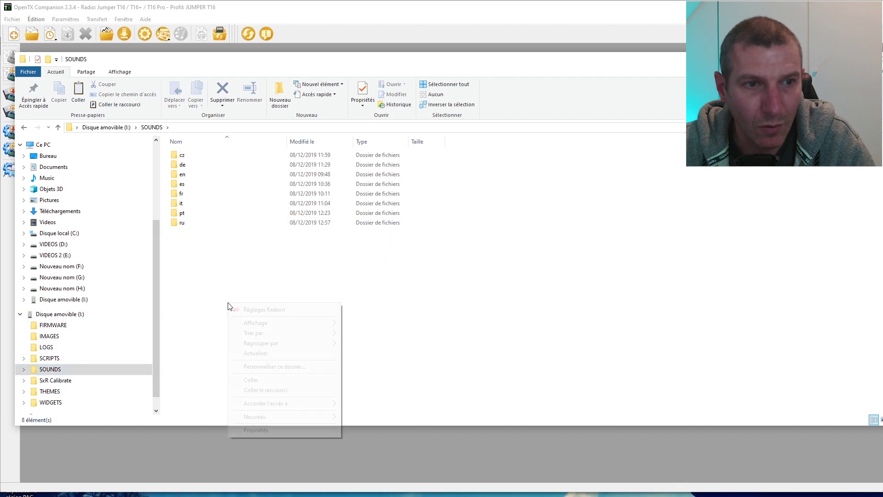
left_click(282, 380)
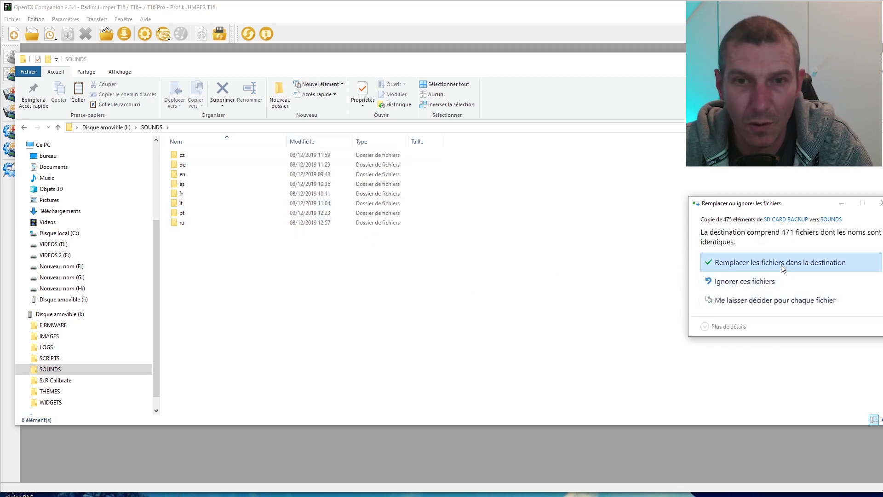
left_click(783, 263)
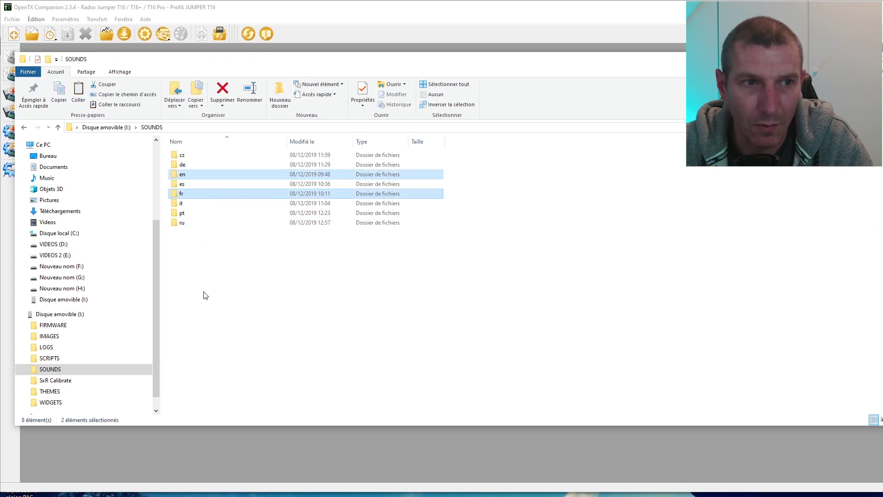
left_click(233, 327)
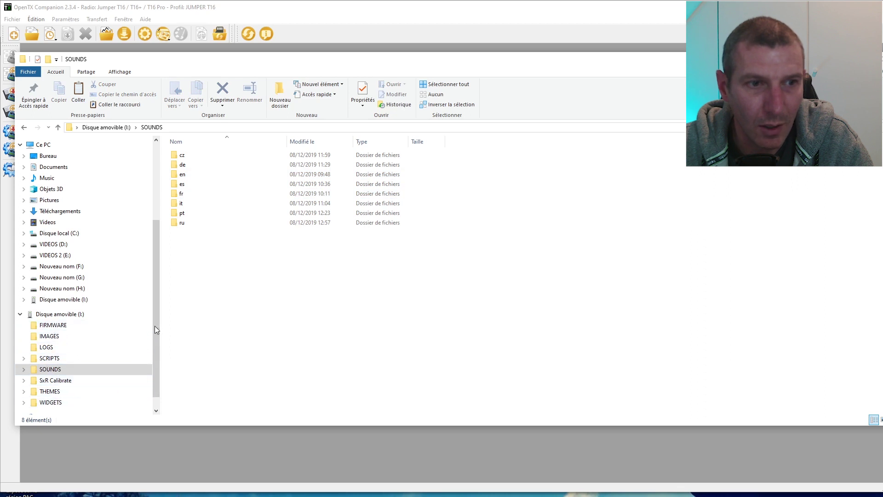
Open the OPEN TX folder in a second File Explorer window and go to T16\BACKUP\SD CARD BACKUP.
scroll(155, 340, "down", 1)
left_click_drag(155, 348, 230, 380)
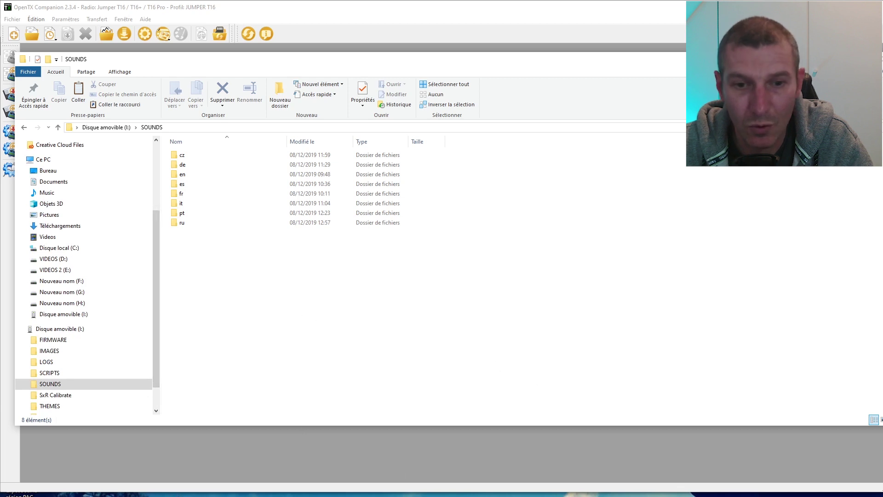
double_click(717, 495)
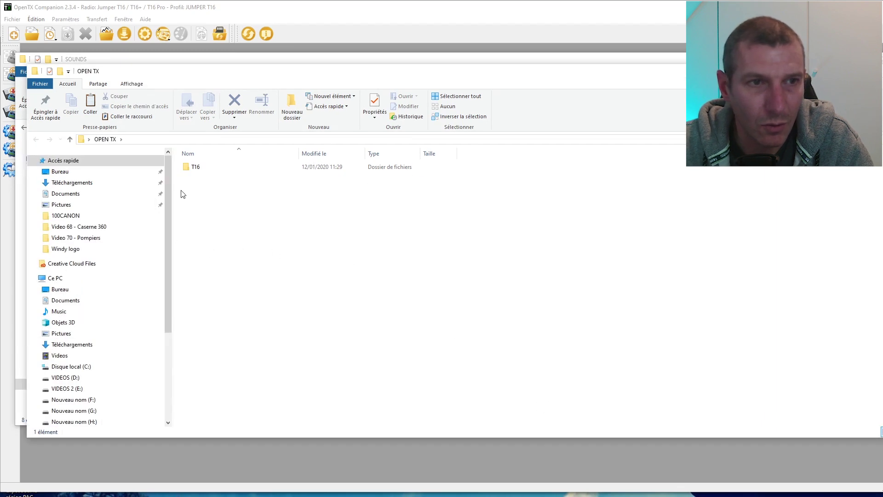
double_click(193, 169)
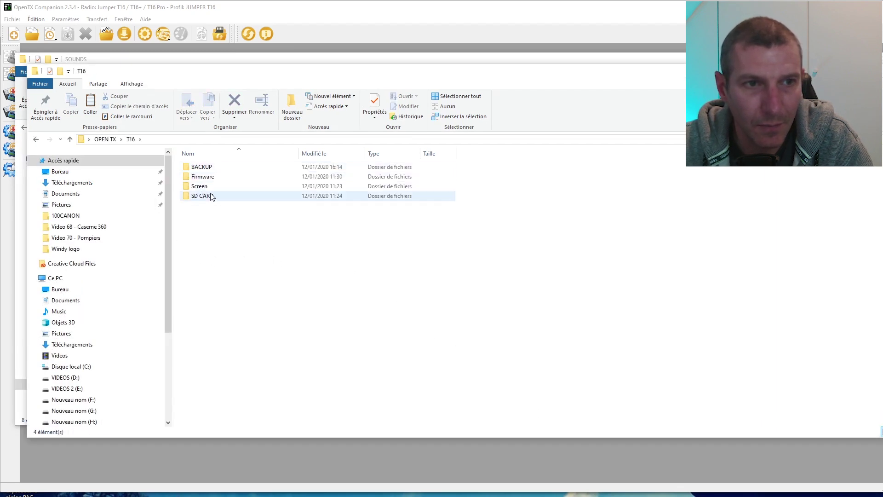
double_click(203, 196)
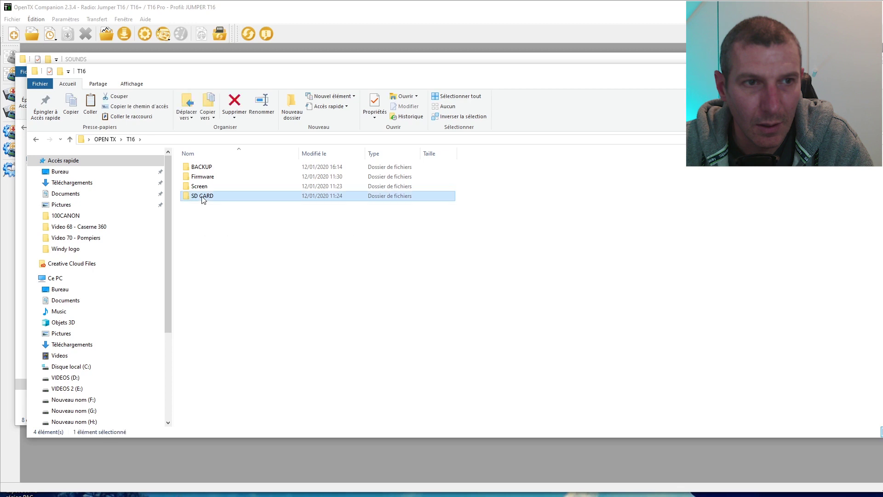
left_click(36, 139)
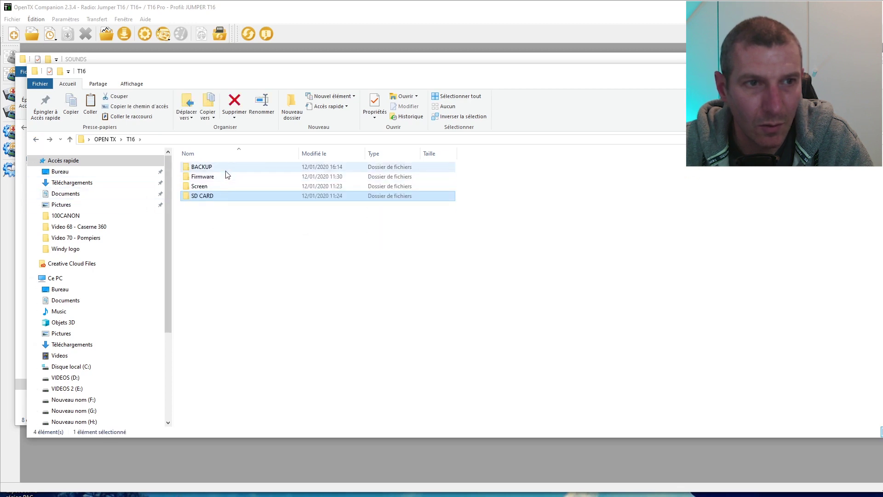
double_click(225, 170)
double_click(233, 171)
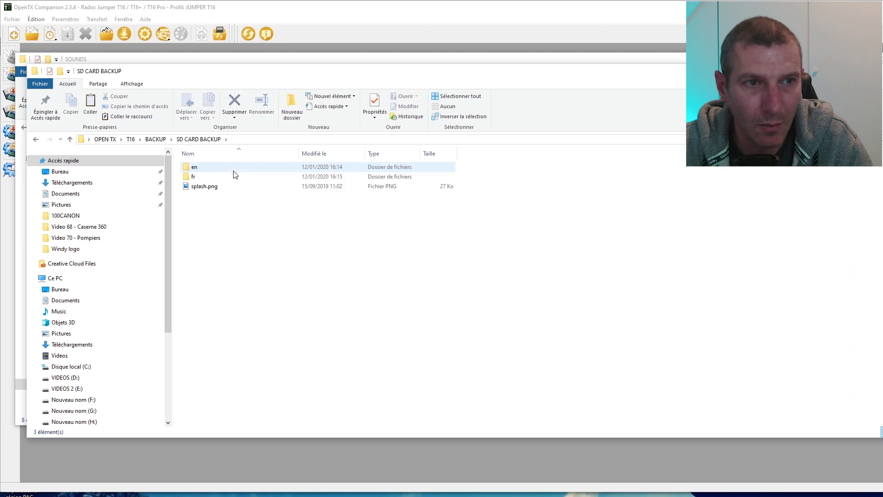
Copy splash.png from SD CARD BACKUP into the IMAGES folder on removable disk I: and close that Explorer window.
left_click(203, 188)
right_click(204, 189)
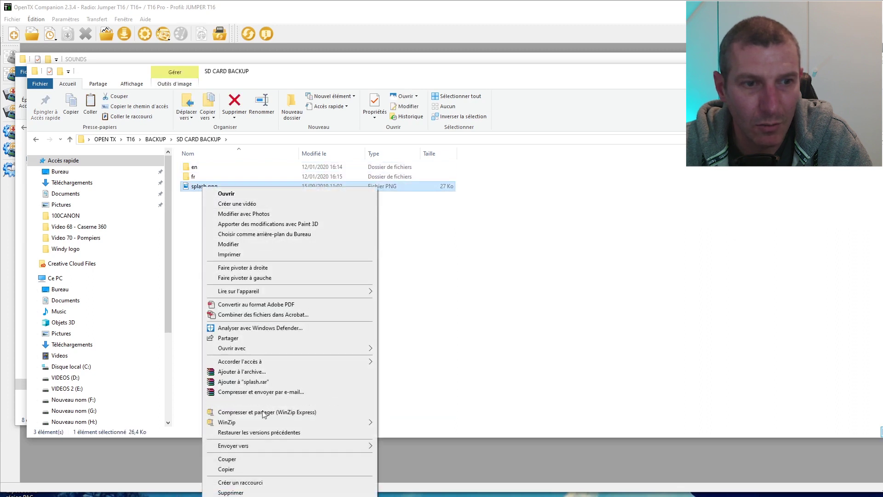
left_click(260, 471)
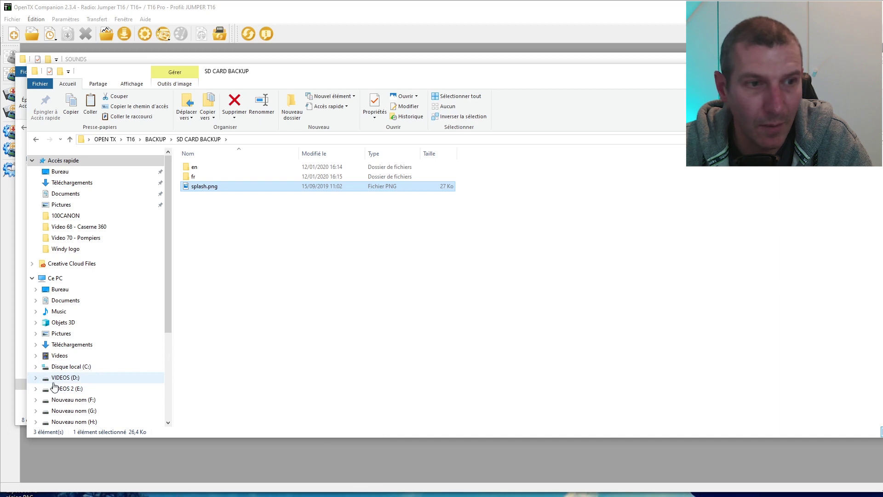
scroll(75, 397, "down", 1)
scroll(75, 397, "down", 1)
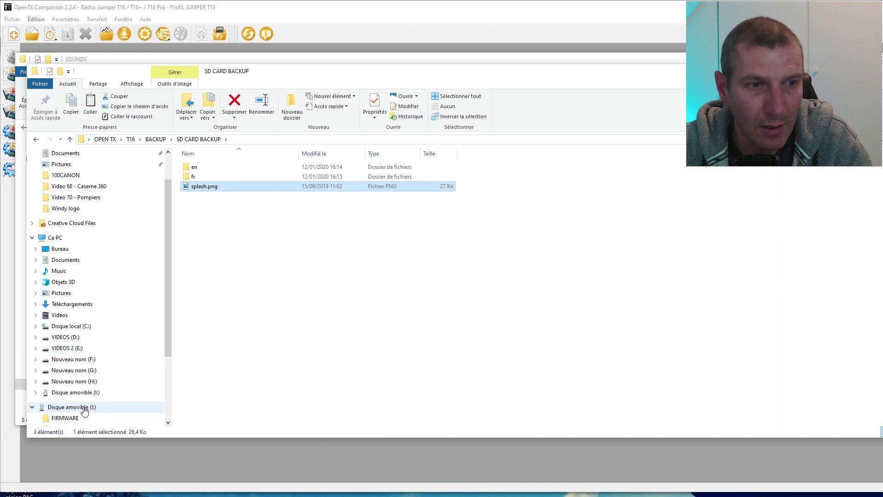
left_click(57, 408)
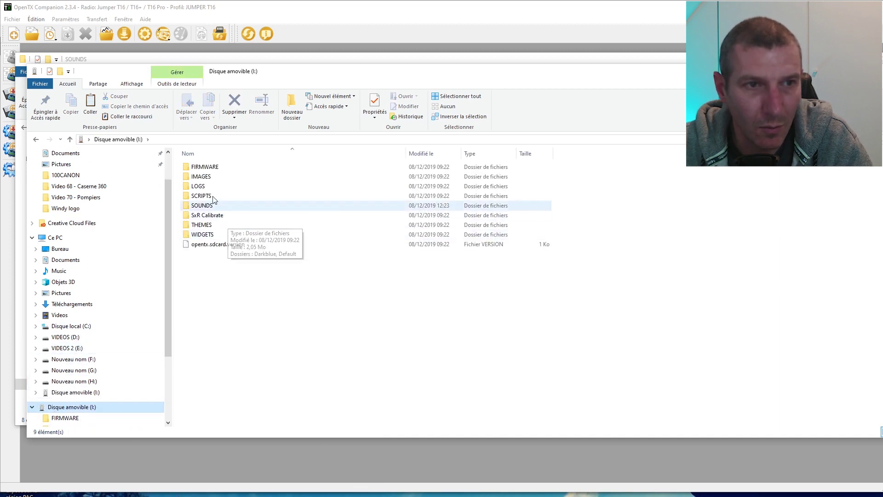
double_click(217, 178)
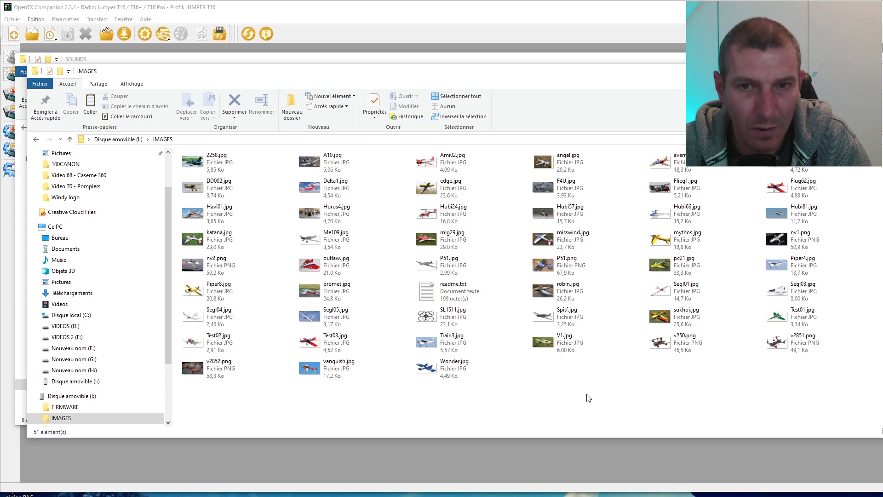
right_click(548, 391)
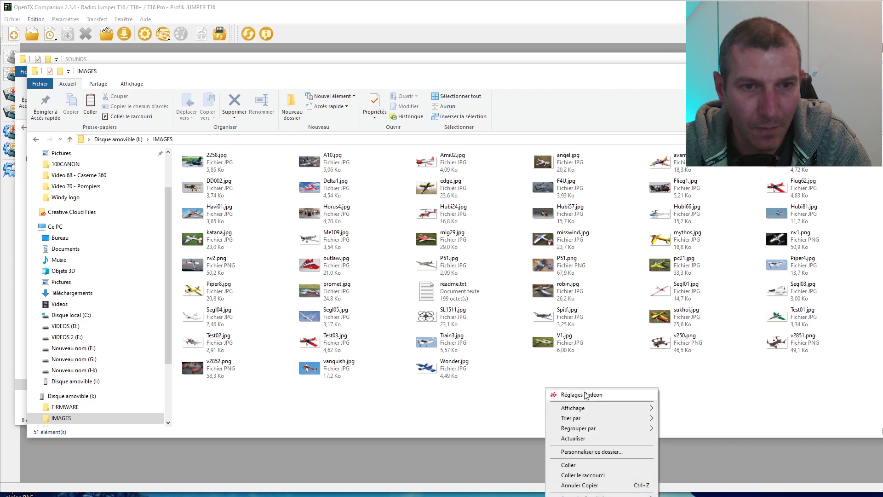
left_click(597, 465)
left_click(498, 401)
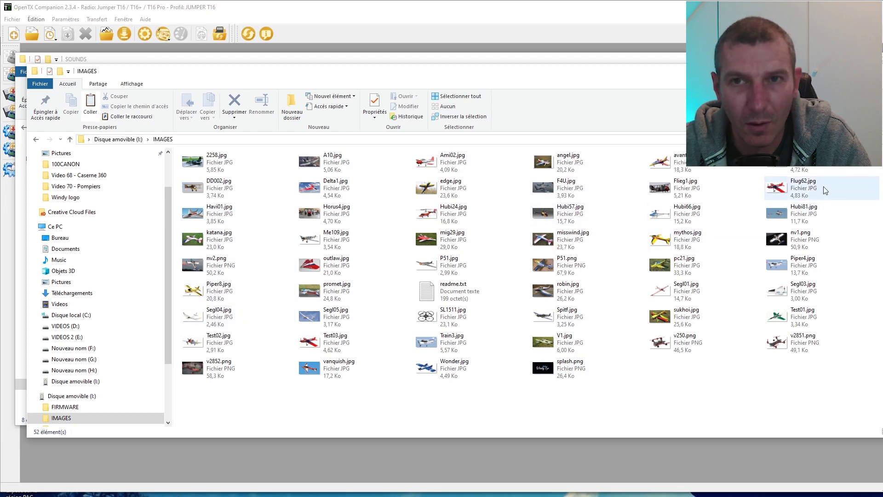
key("alt+F4")
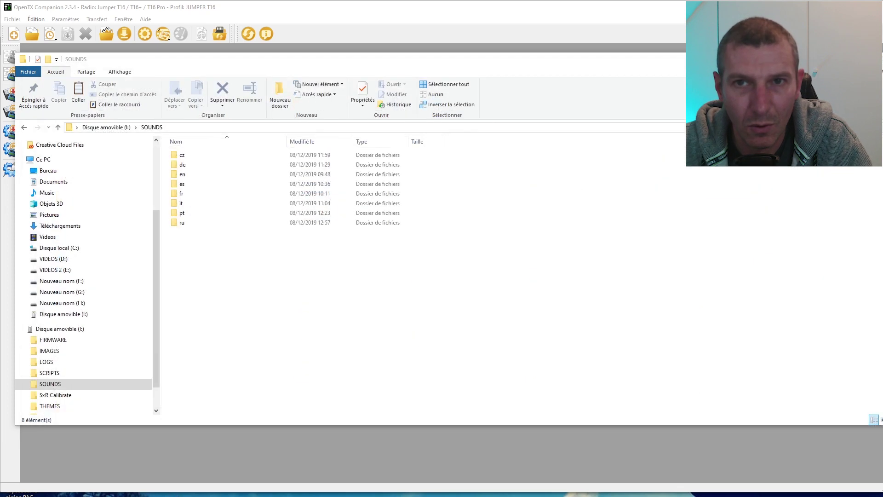
Close the SOUNDS folder window and inspect the T16 (M:) and Lecteur USB (L:) drives in File Explorer, ending on Lecteur USB (L:).
key("alt+F4")
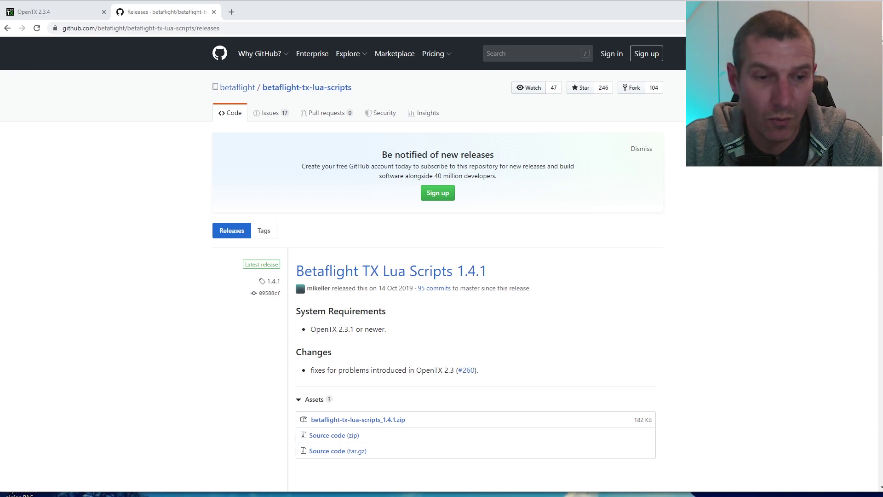
left_click(284, 490)
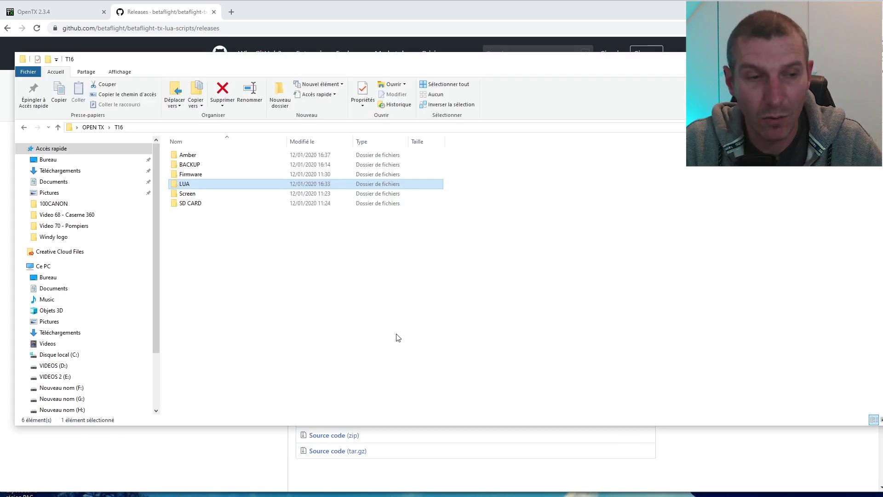
scroll(155, 327, "down", 3)
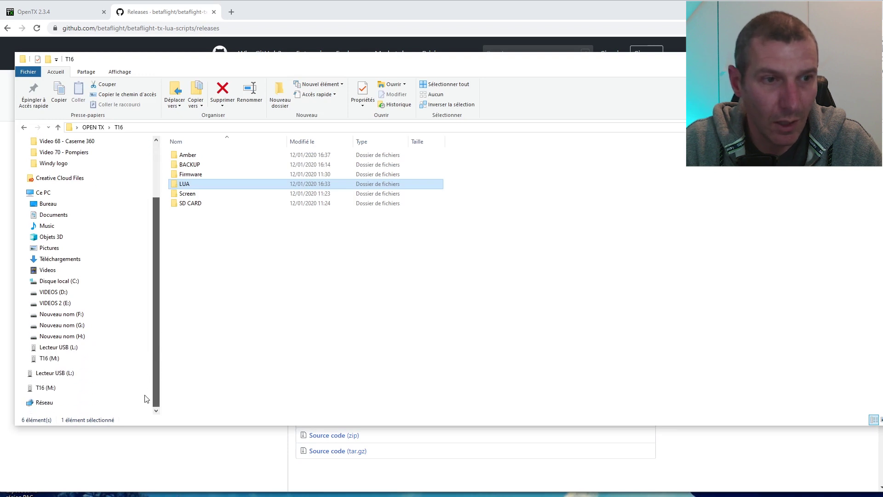
left_click(48, 388)
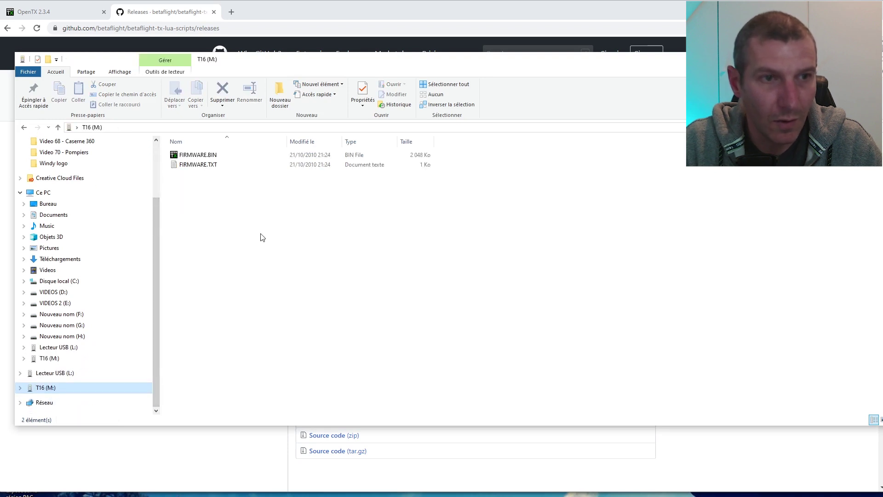
left_click(54, 372)
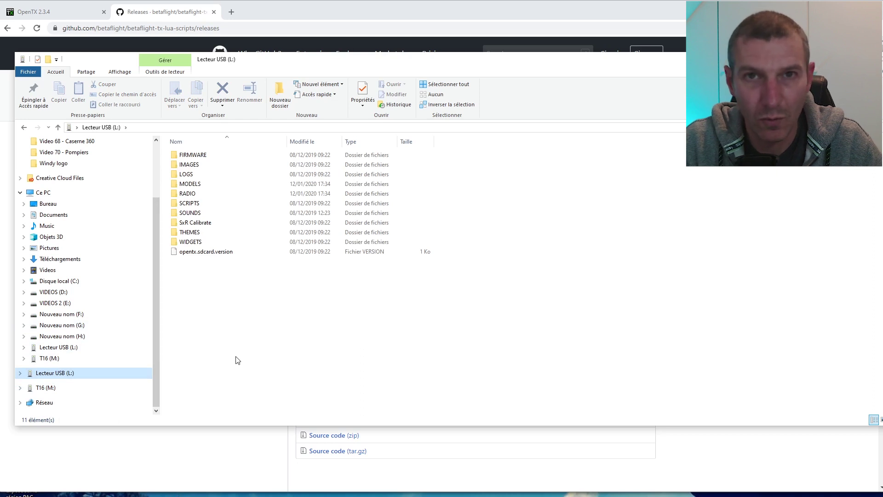
left_click(54, 392)
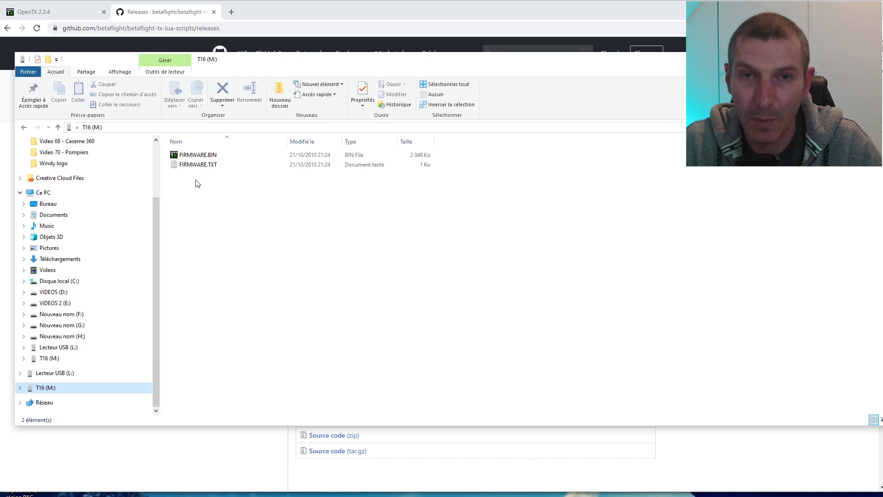
left_click(56, 373)
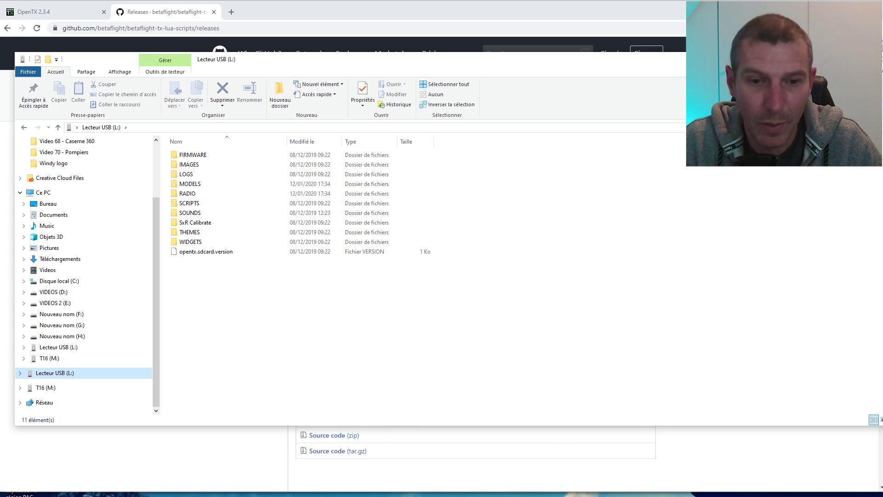
Open the OPEN TX folder in a second File Explorer window beside the first and go to T16\LUA.
double_click(684, 496)
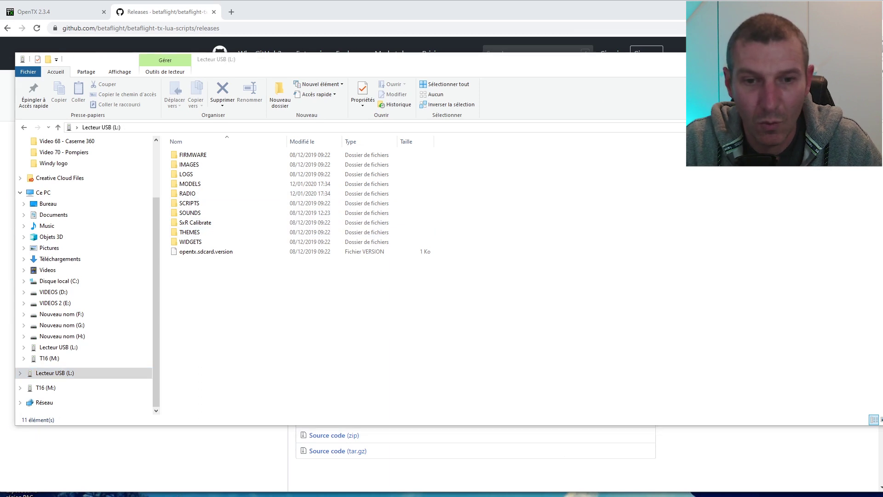
left_click_drag(439, 76, 881, 89)
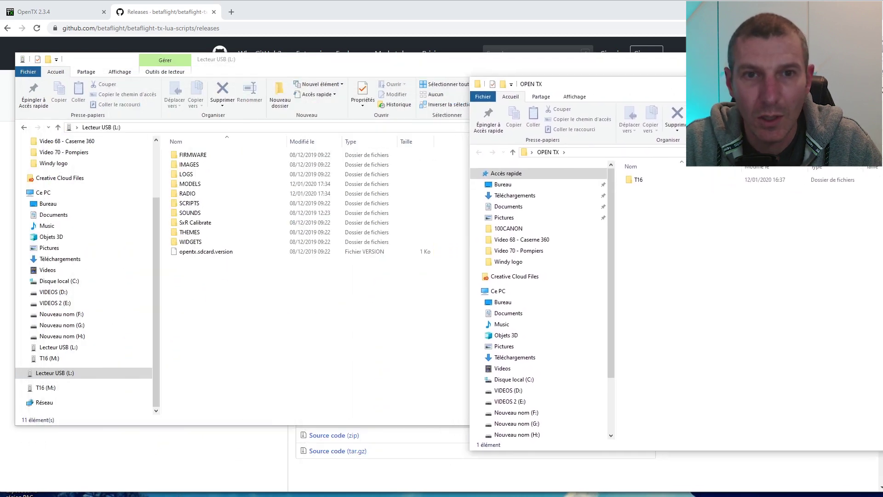
double_click(637, 180)
left_click(640, 209)
double_click(639, 209)
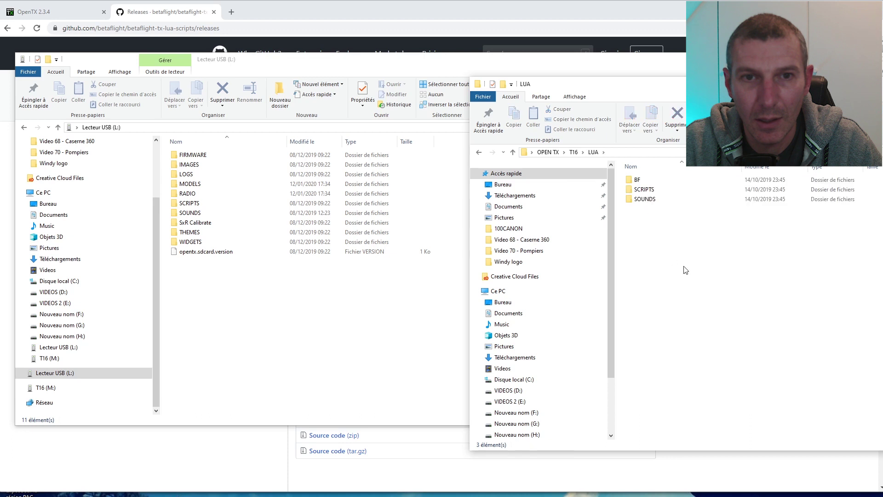
Copy the BF, SCRIPTS and SOUNDS folders from LUA into the root of Lecteur USB (L:).
left_click(639, 180)
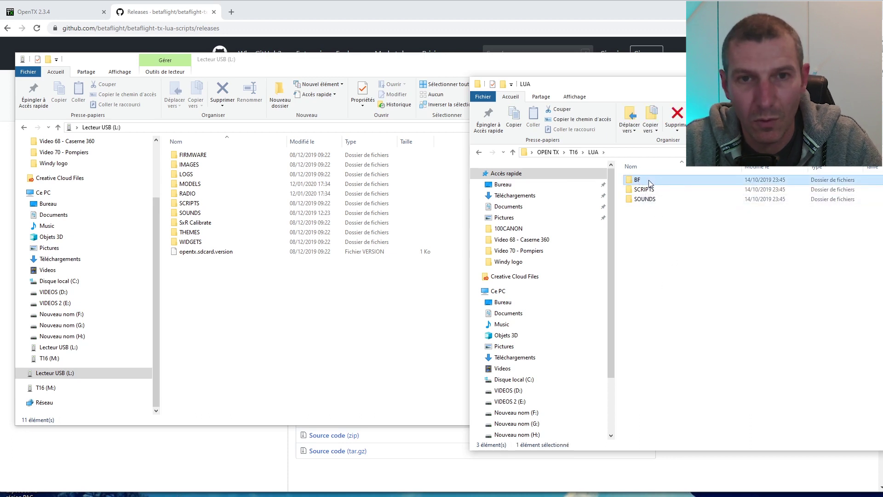
left_click(659, 203, "shift")
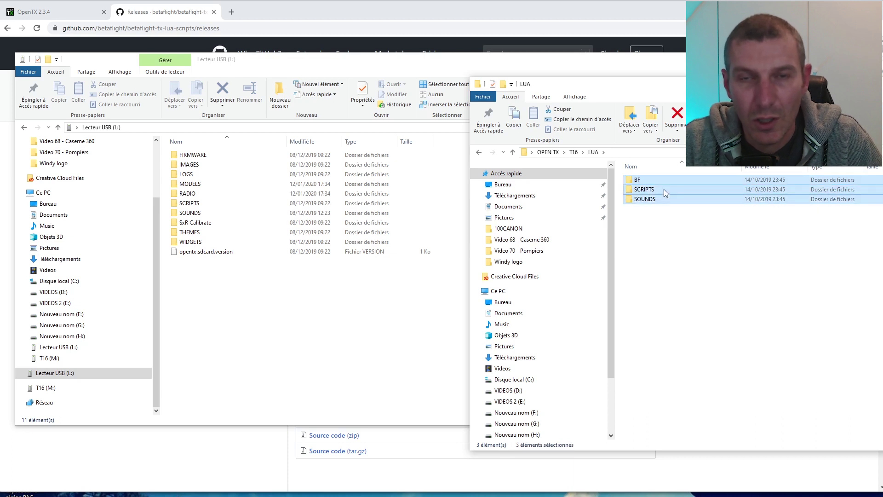
left_click_drag(664, 189, 261, 325)
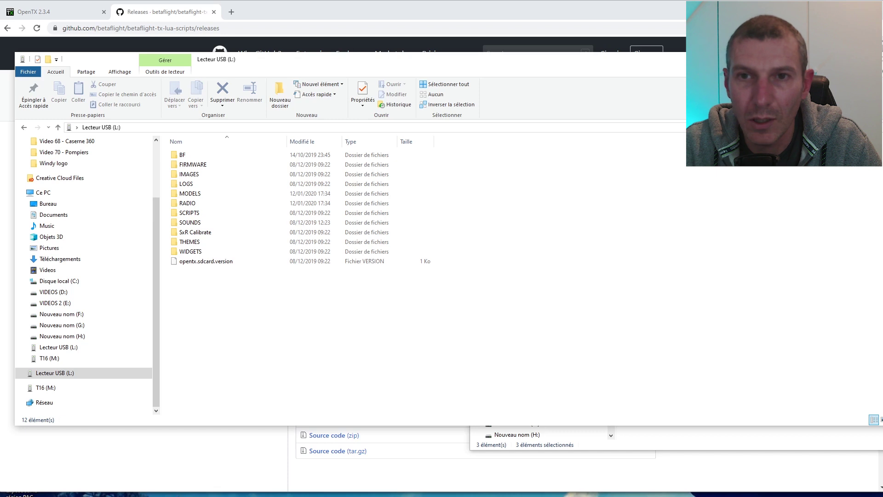
Copy the SOUNDS folder from OPEN TX\T16\Amber into the root of Lecteur USB (L:).
left_click(873, 439)
left_click(478, 153)
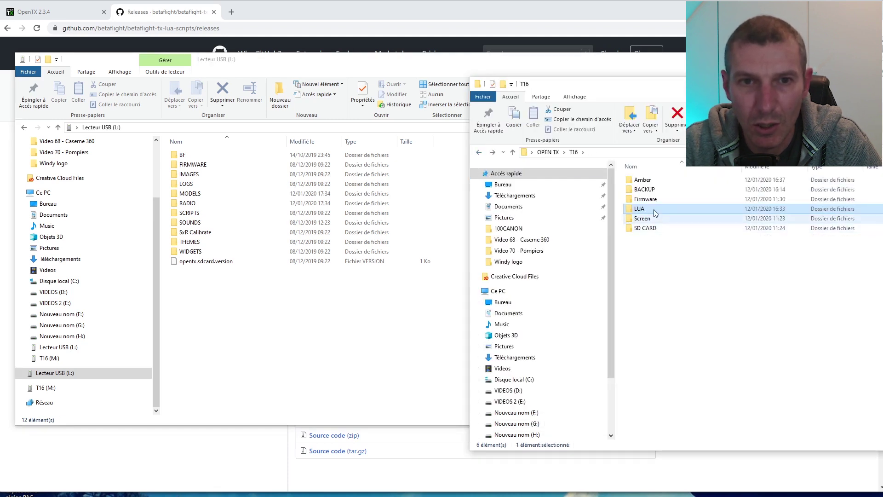
left_click(656, 183)
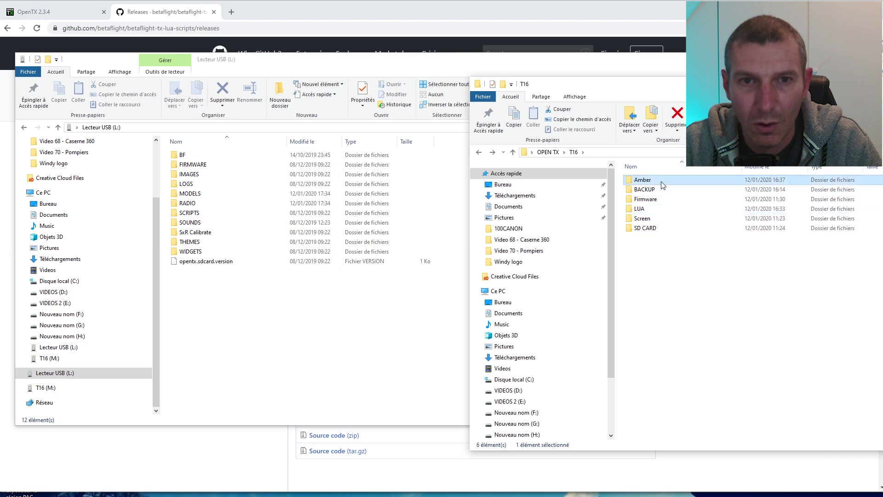
double_click(658, 183)
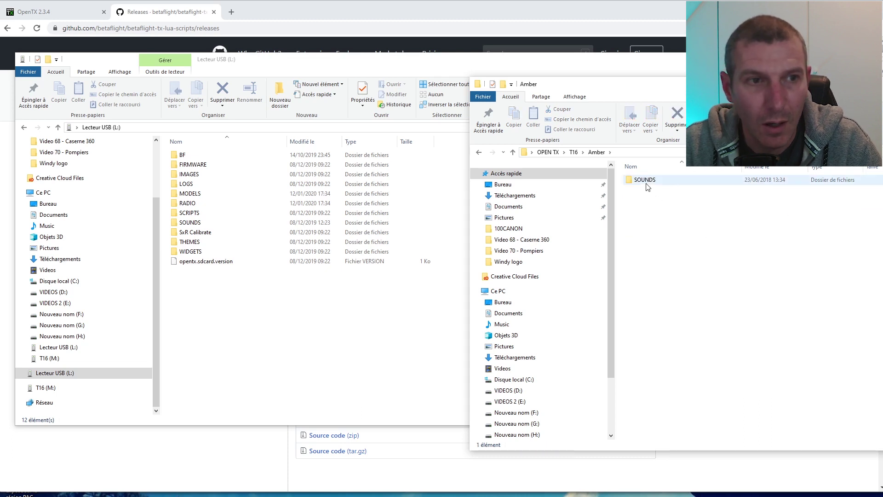
mouse_move(647, 186)
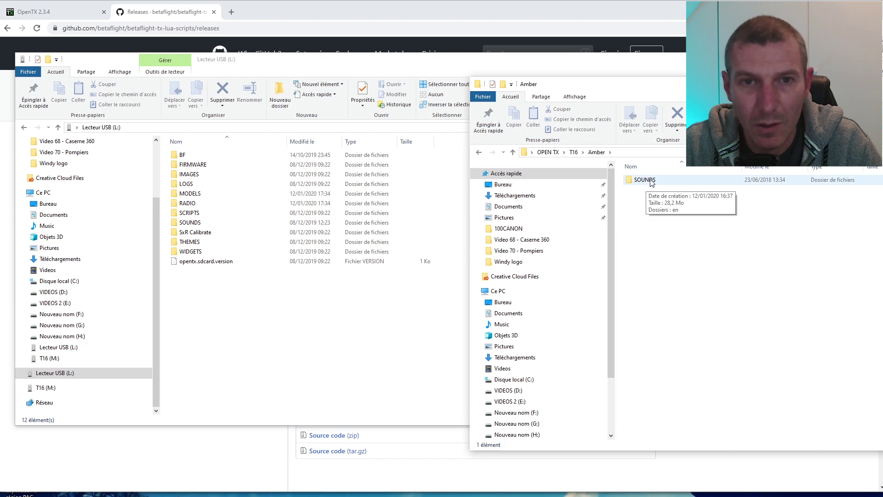
left_click_drag(650, 182, 233, 317)
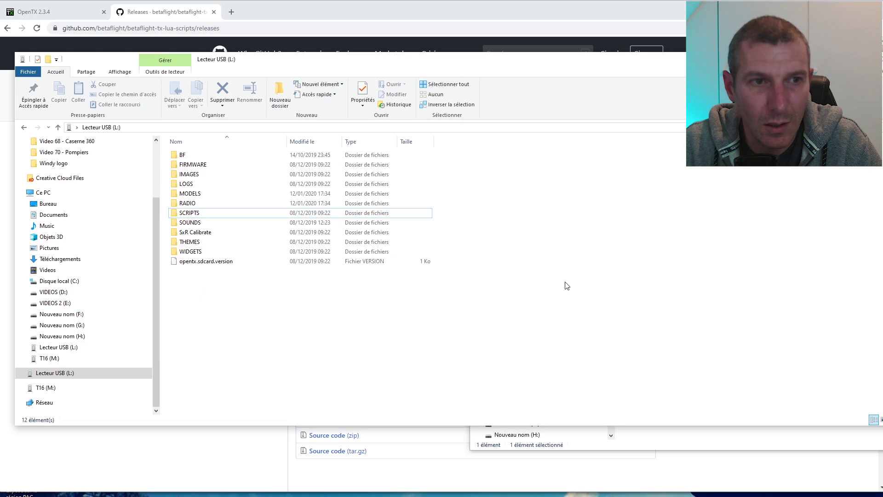